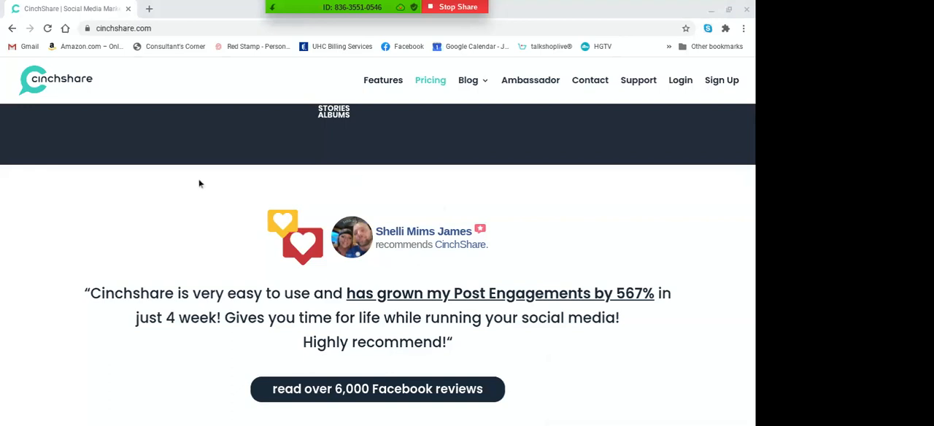
# Log in to the CinchShare account from its website using the saved credentials
pyautogui.scroll(1, 200, 183)
pyautogui.scroll(4, 378, 265)
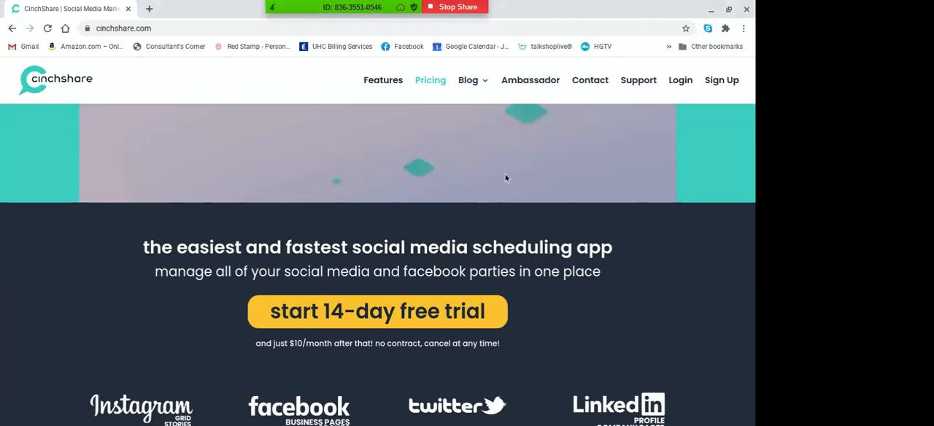
pyautogui.scroll(3, 655, 299)
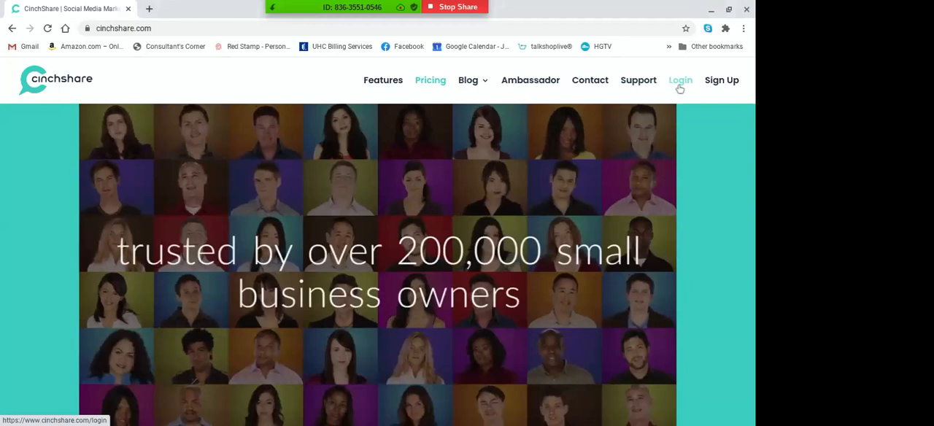
pyautogui.click(680, 84)
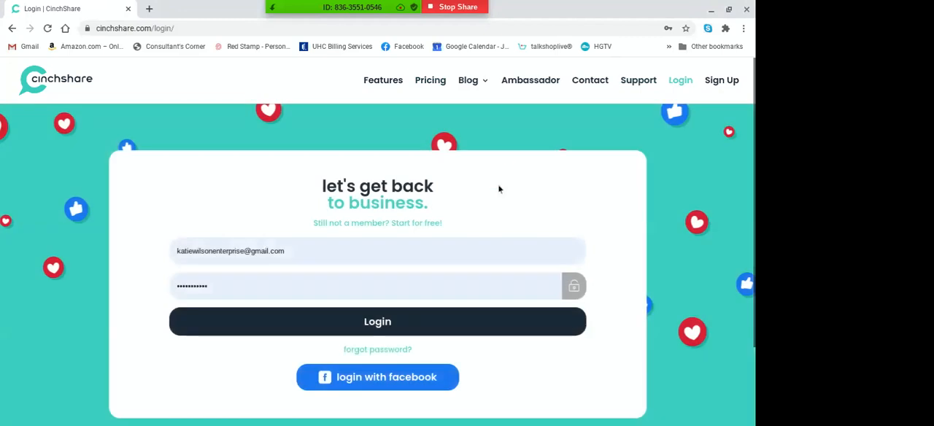
pyautogui.click(406, 321)
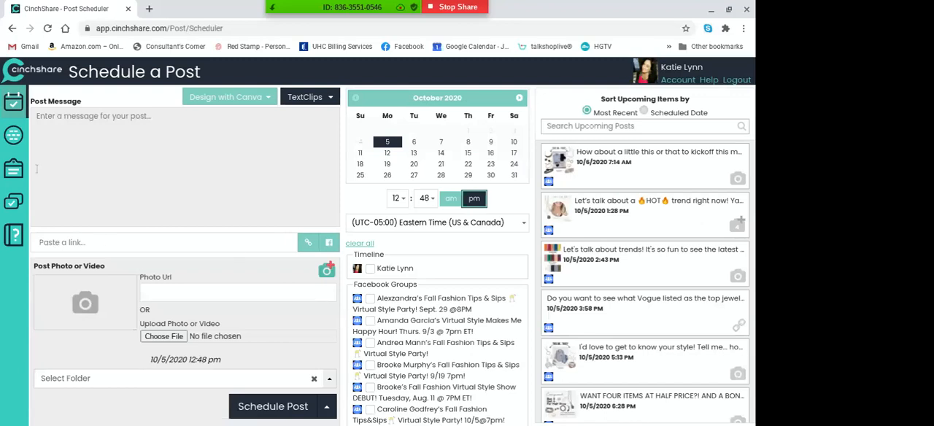
# Open My Networks, look through the connected Facebook groups, and refresh the Facebook network list
pyautogui.click(14, 136)
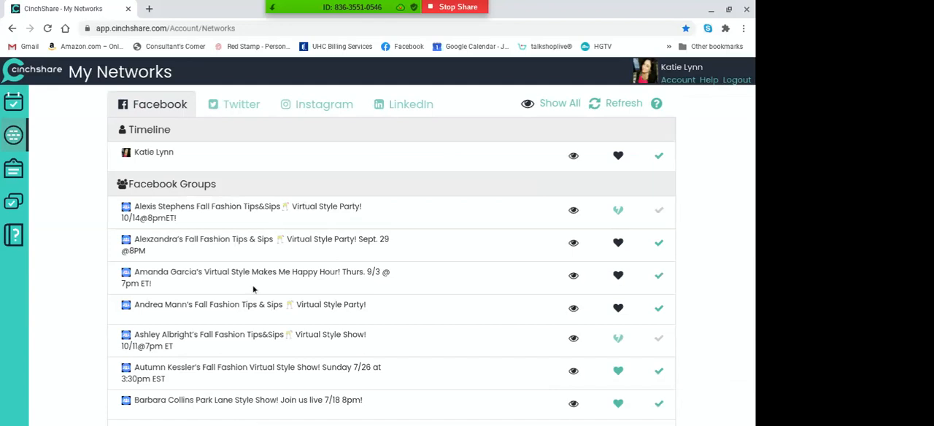
pyautogui.scroll(-1, 275, 305)
pyautogui.scroll(-5, 392, 275)
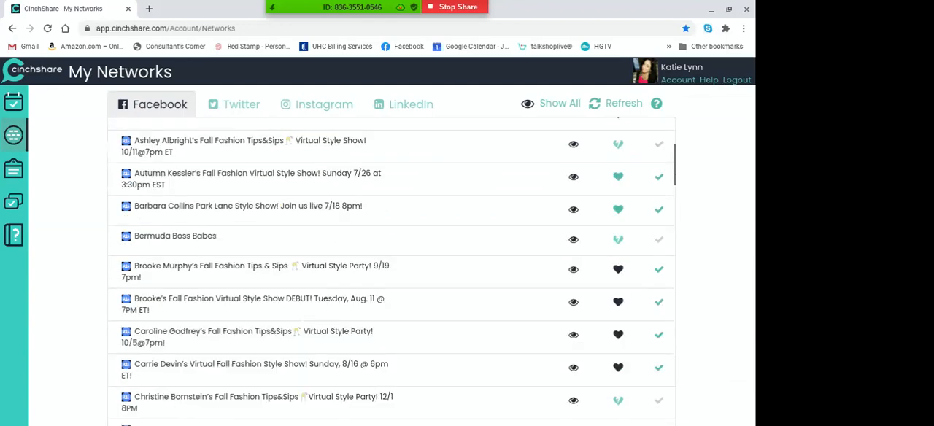
pyautogui.scroll(-7, 392, 273)
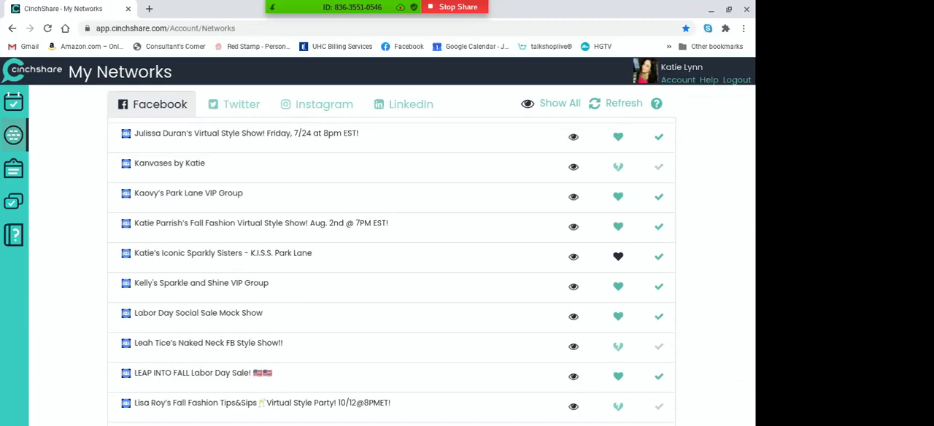
pyautogui.scroll(-2, 392, 270)
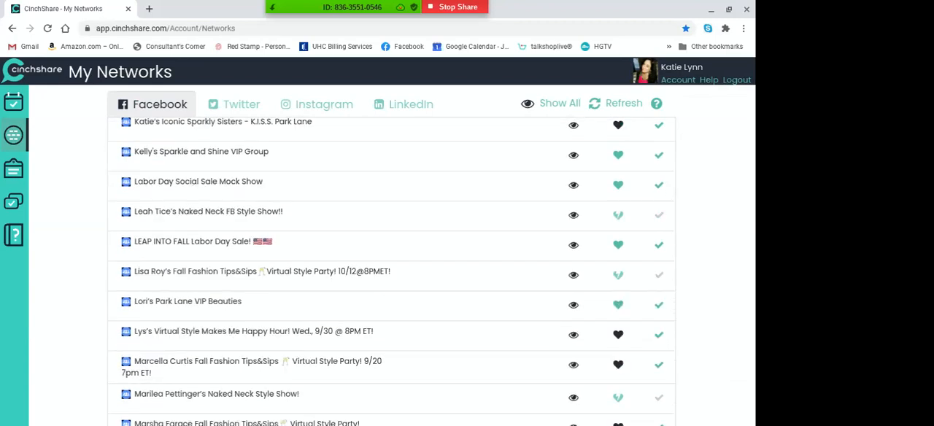
pyautogui.scroll(9, 391, 270)
pyautogui.scroll(7, 391, 272)
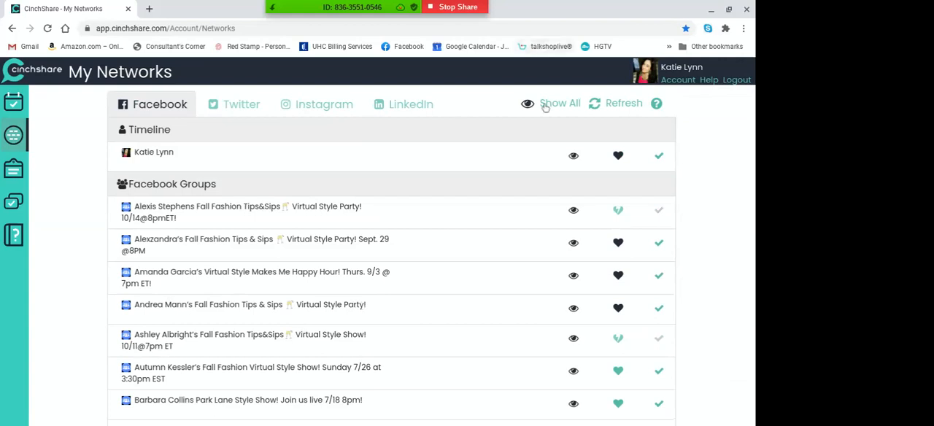
pyautogui.click(614, 103)
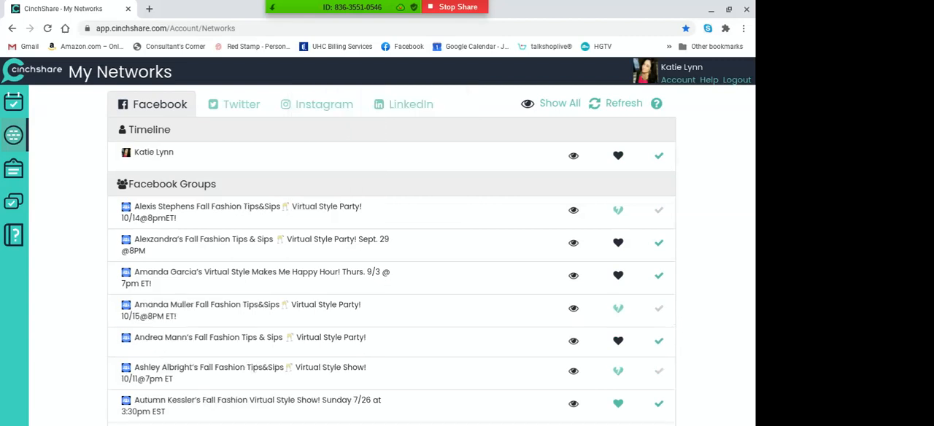
# Start connecting the Fall Fashion Tips&Sips group dated 10/8@8PMET and go to the Advanced Settings of its Facebook group settings
pyautogui.scroll(-1, 391, 270)
pyautogui.scroll(-5, 391, 272)
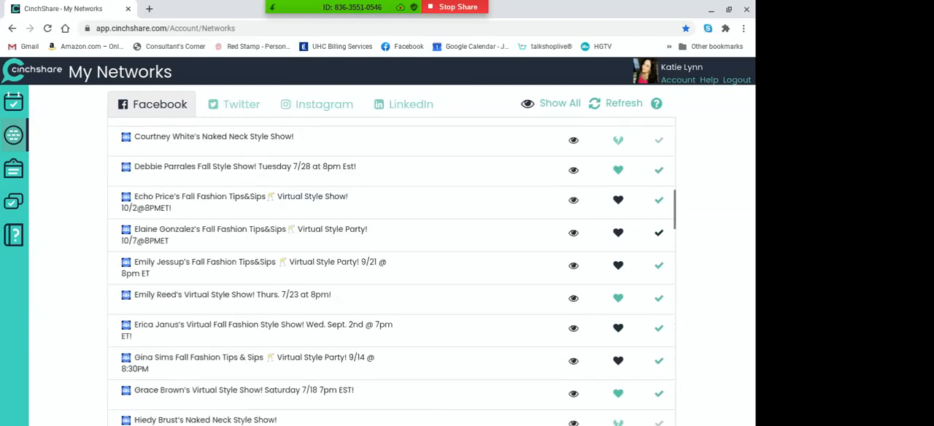
pyautogui.scroll(-3, 391, 271)
pyautogui.scroll(-5, 391, 272)
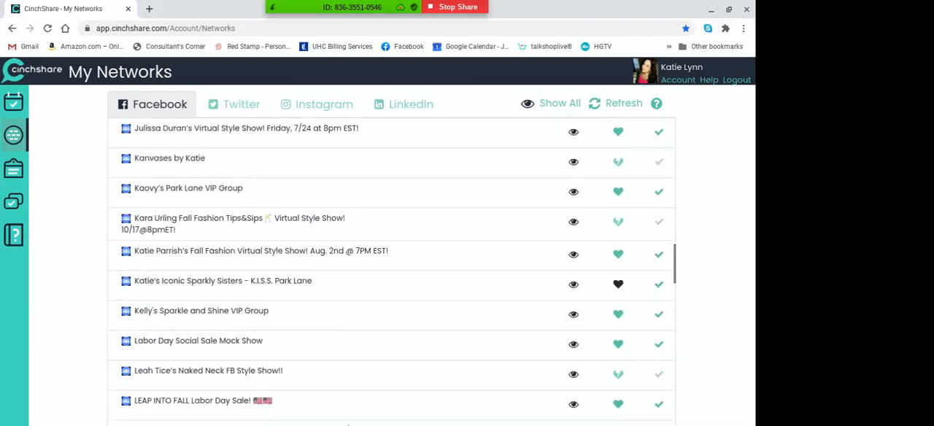
pyautogui.scroll(-4, 391, 271)
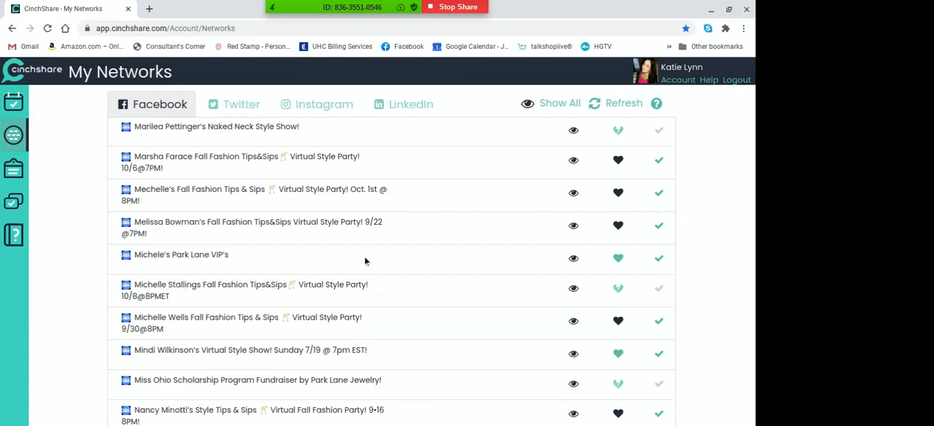
pyautogui.click(618, 288)
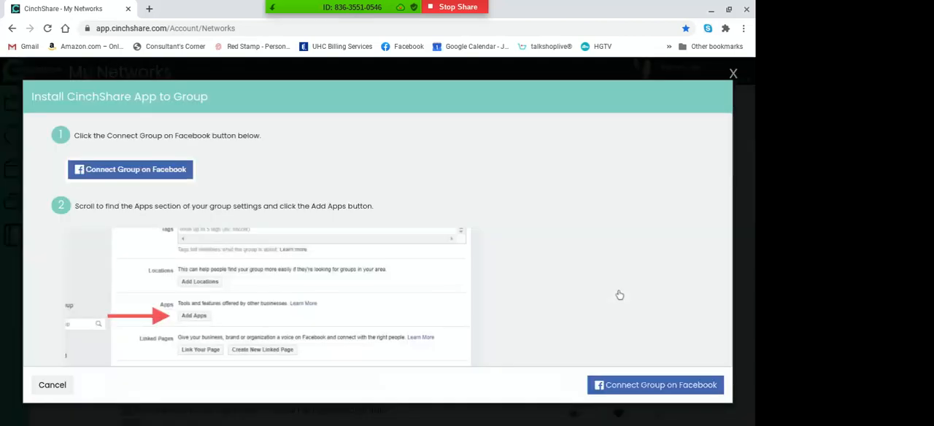
pyautogui.click(631, 385)
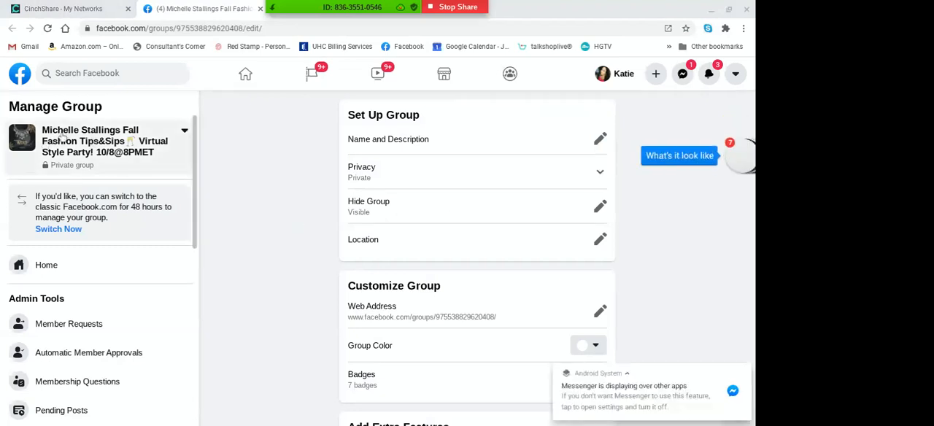
pyautogui.scroll(-9, 249, 213)
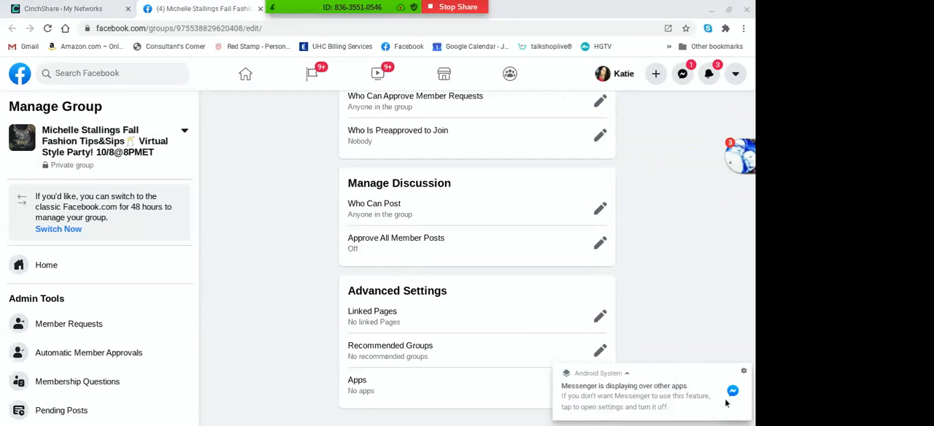
pyautogui.click(744, 373)
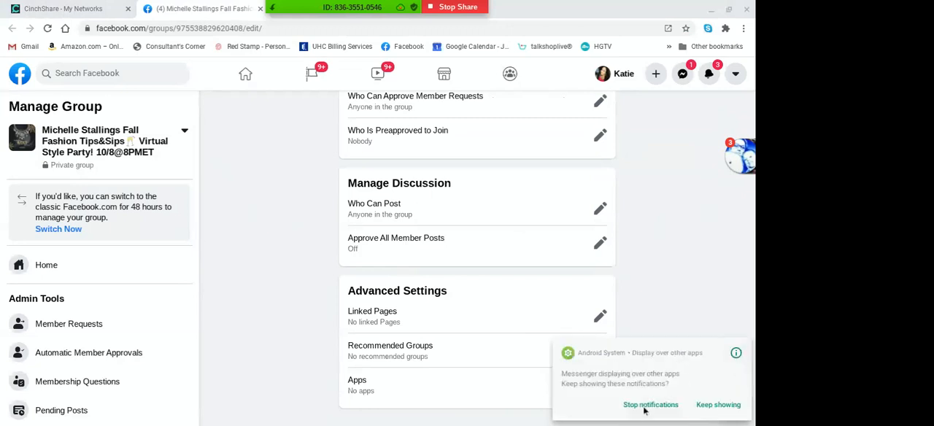
pyautogui.click(646, 406)
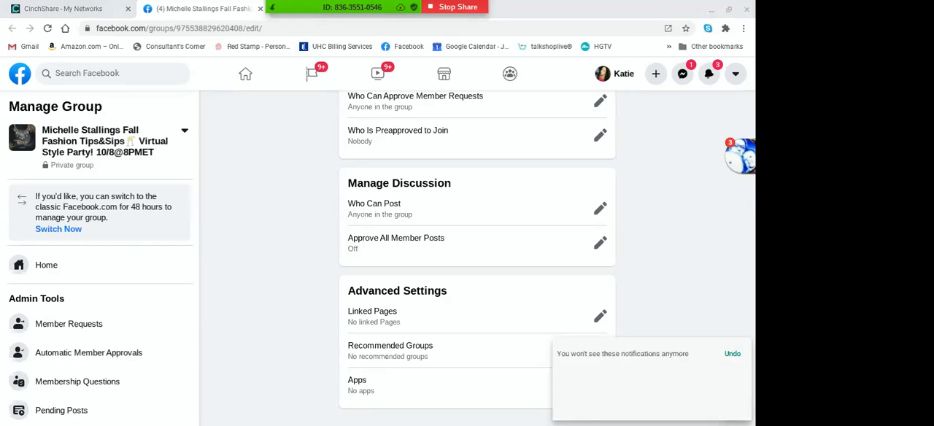
pyautogui.click(732, 354)
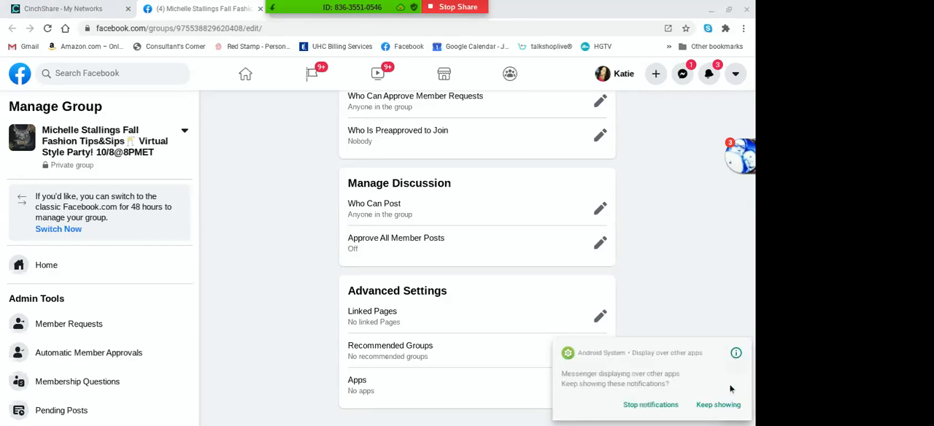
pyautogui.click(719, 405)
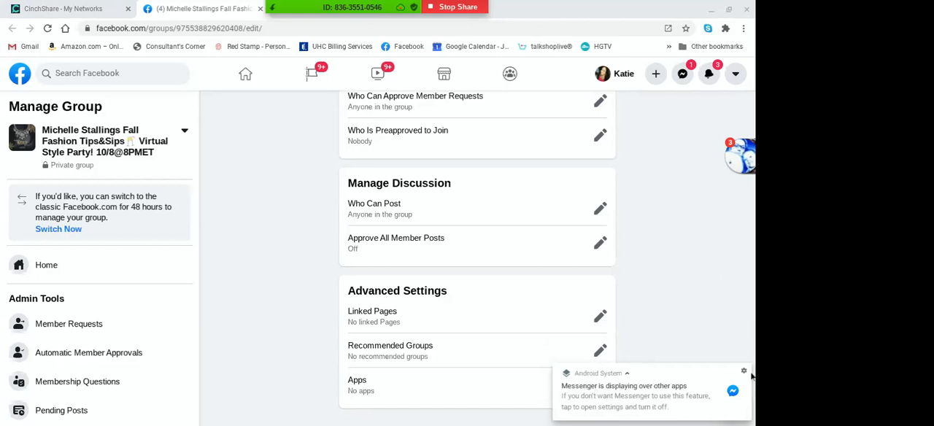
pyautogui.click(744, 373)
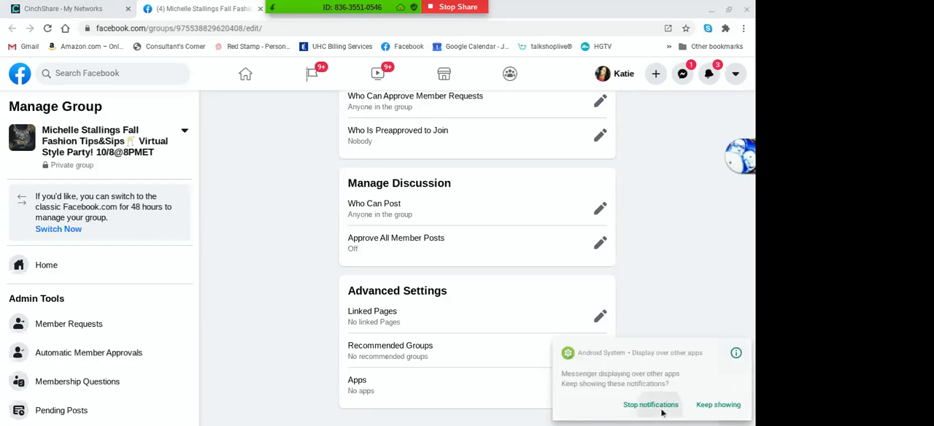
pyautogui.click(649, 404)
pyautogui.click(727, 356)
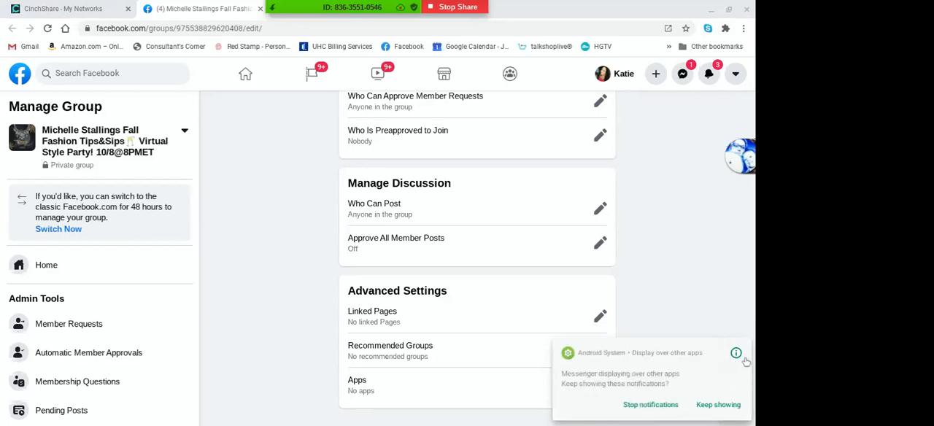
pyautogui.click(718, 407)
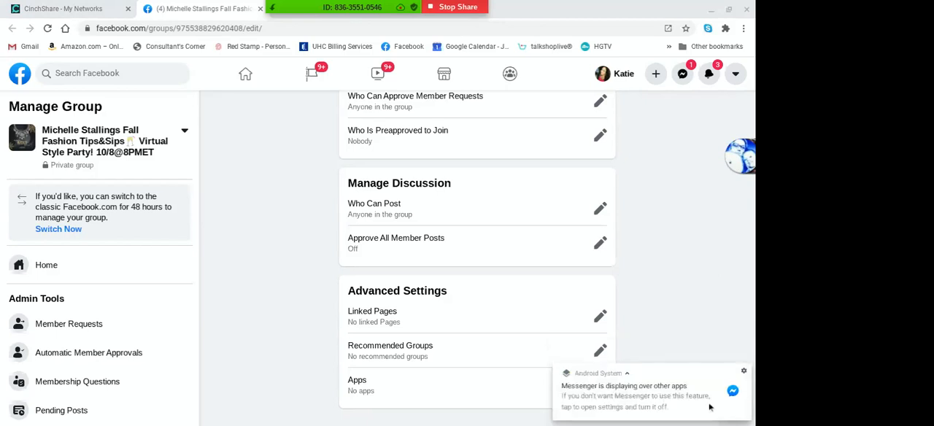
# Collapse the Messenger notification covering the group's Apps setting and open the store for adding apps to the group
pyautogui.click(627, 374)
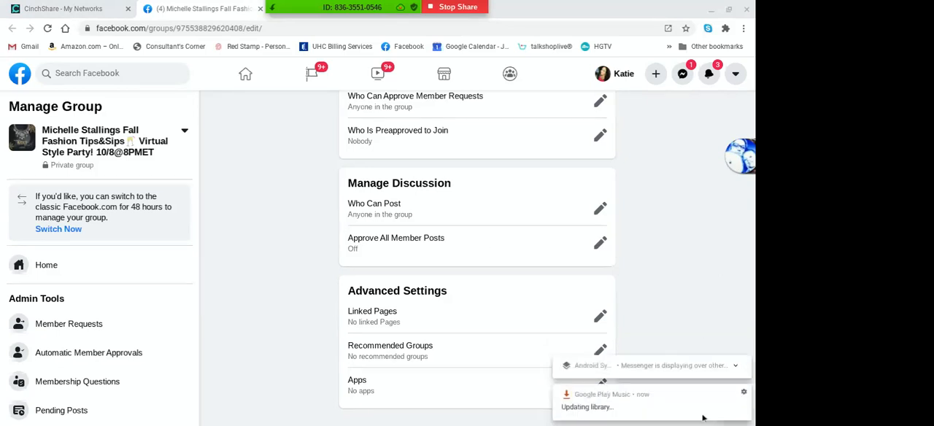
pyautogui.click(601, 385)
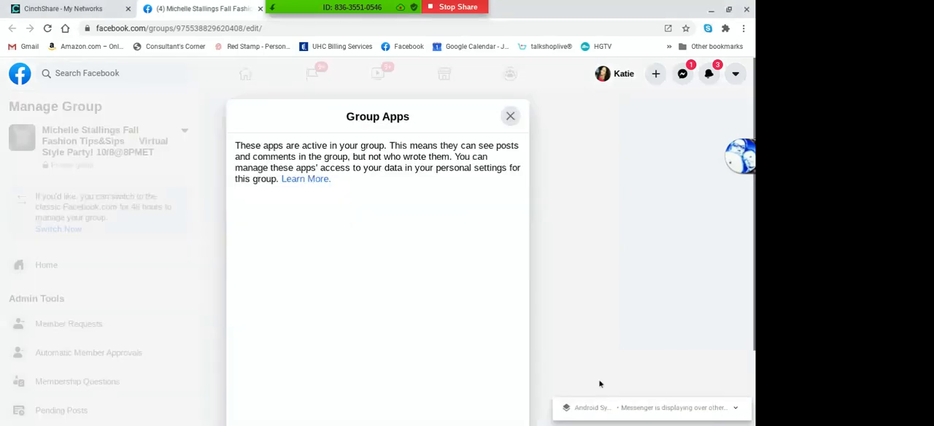
pyautogui.scroll(-2, 428, 377)
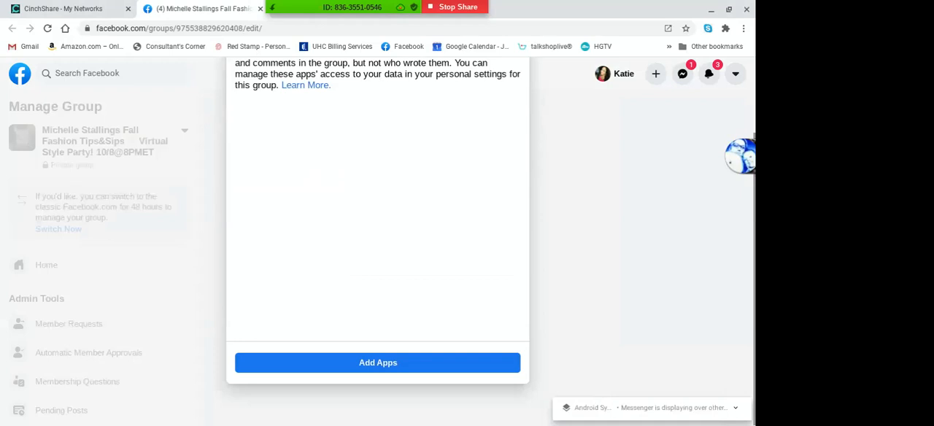
pyautogui.click(299, 364)
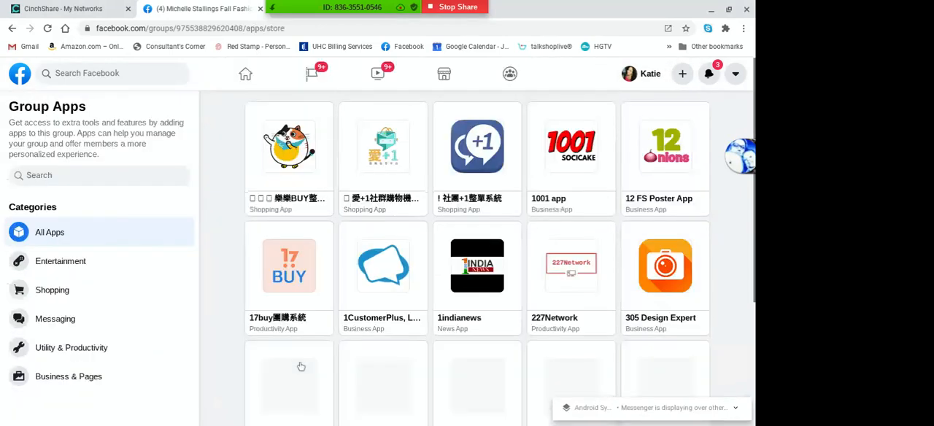
# Search the group apps for "cinch" and add the CinchShare app to the group
pyautogui.click(73, 178)
pyautogui.write('cinch')
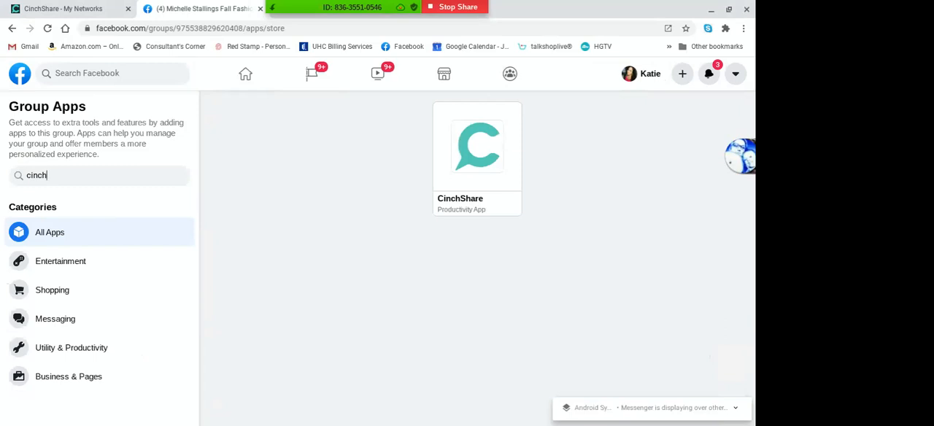
pyautogui.click(455, 197)
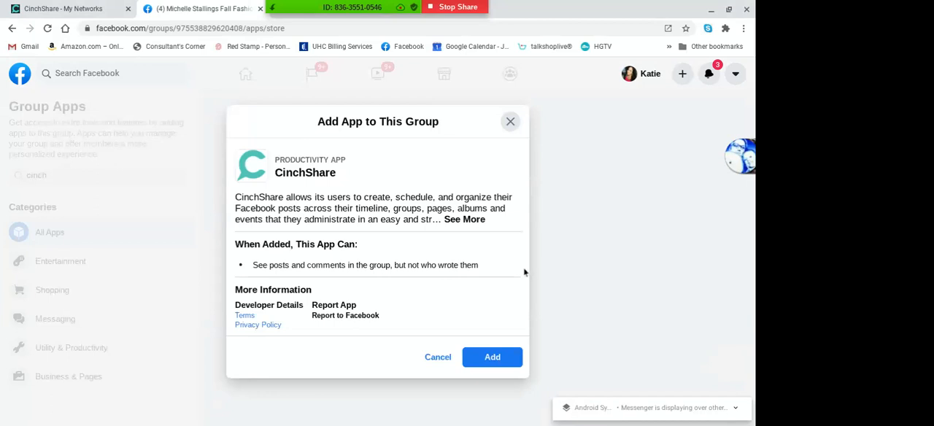
pyautogui.click(509, 357)
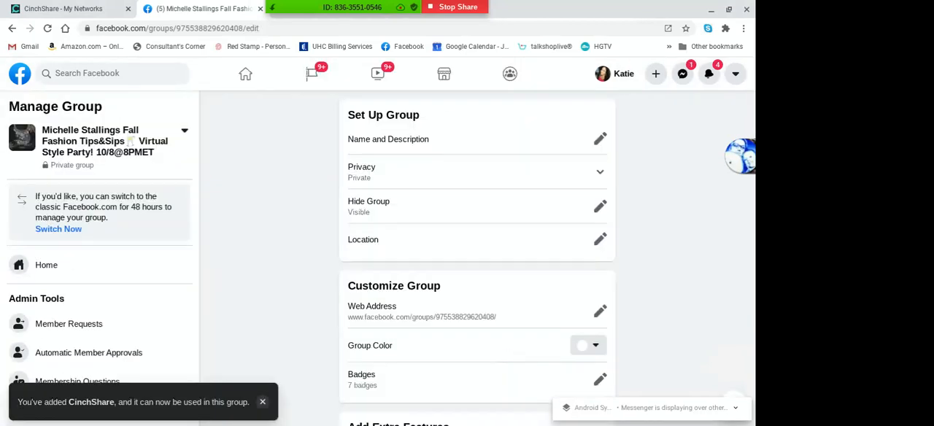
# Check the Apps entry in the group's Advanced Settings and close the Facebook group settings
pyautogui.scroll(-10, 454, 378)
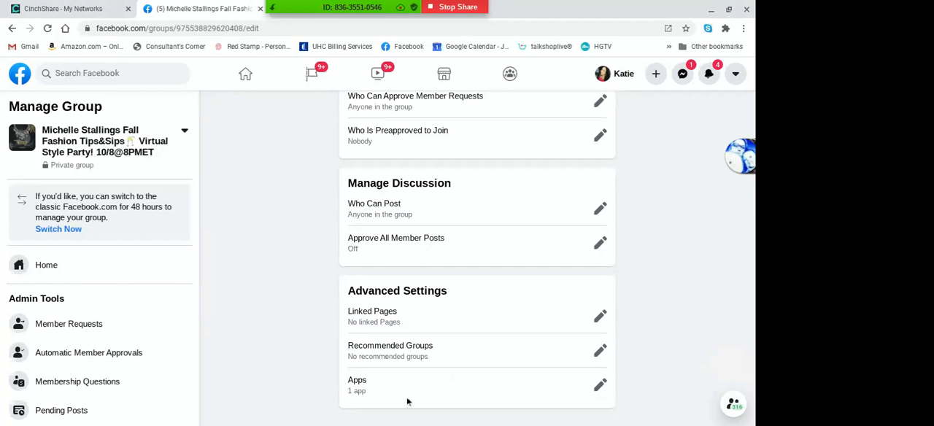
pyautogui.click(46, 34)
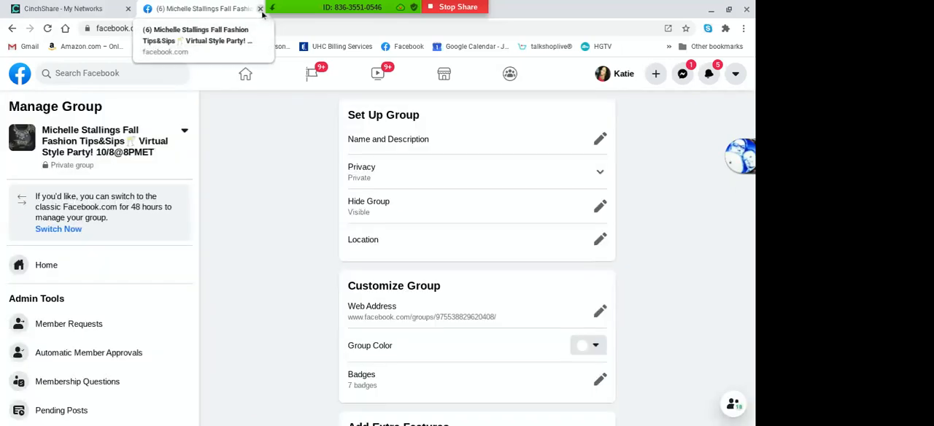
pyautogui.click(261, 8)
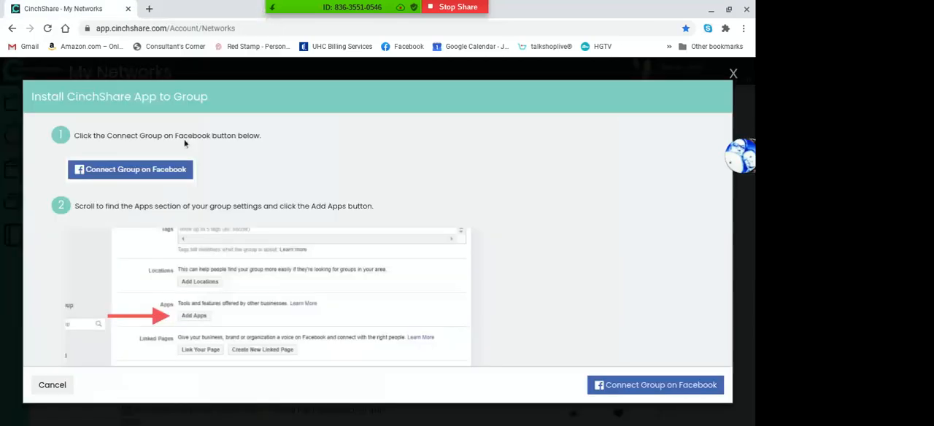
# Reload the networks list and activate the check mark for the Fall Fashion Tips&Sips group dated 10/8@8PMET
pyautogui.click(47, 29)
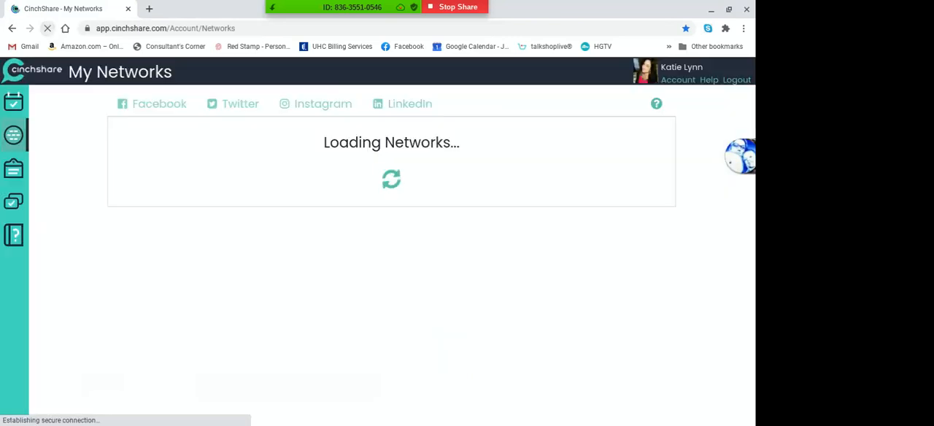
pyautogui.scroll(-20, 392, 272)
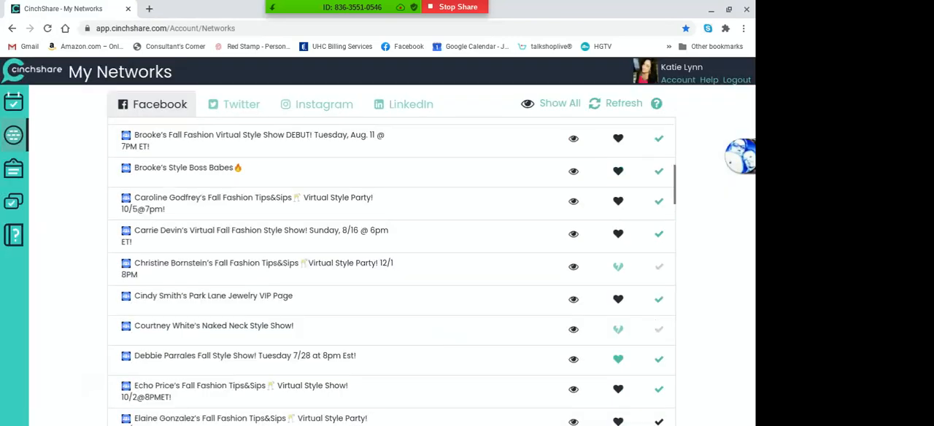
pyautogui.scroll(-3, 392, 271)
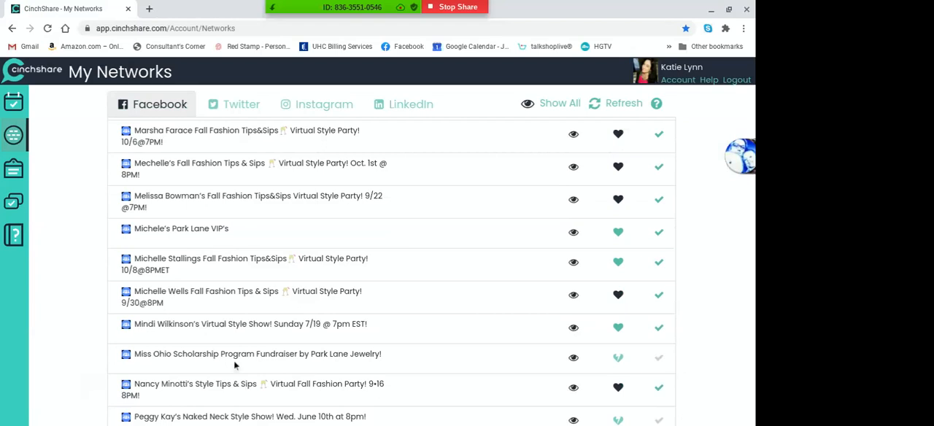
pyautogui.scroll(-2, 204, 362)
pyautogui.scroll(1, 205, 363)
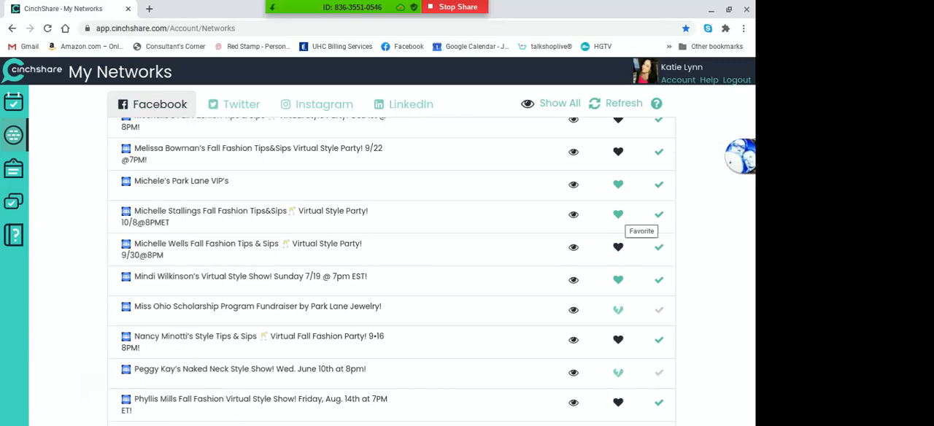
pyautogui.click(658, 216)
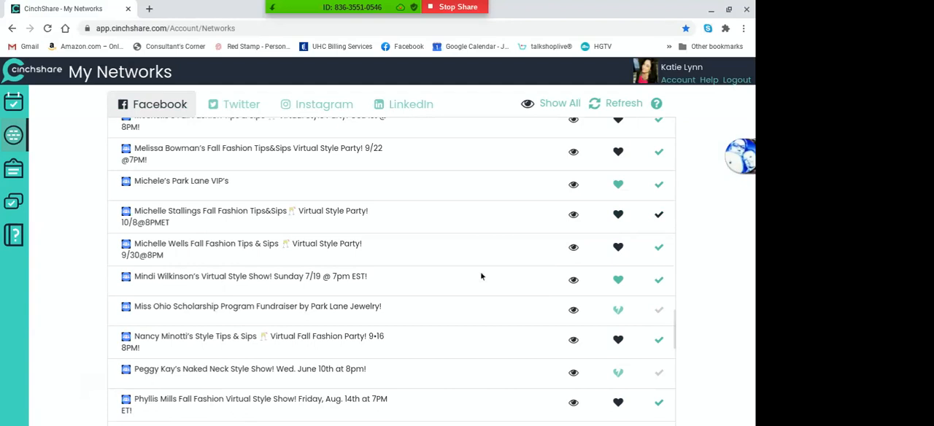
# Examine the rest of the Facebook networks list, including the check mark of the Fall Fashion Tips&Sips group dated 10/7@8PMET
pyautogui.scroll(-1, 481, 273)
pyautogui.scroll(-10, 392, 272)
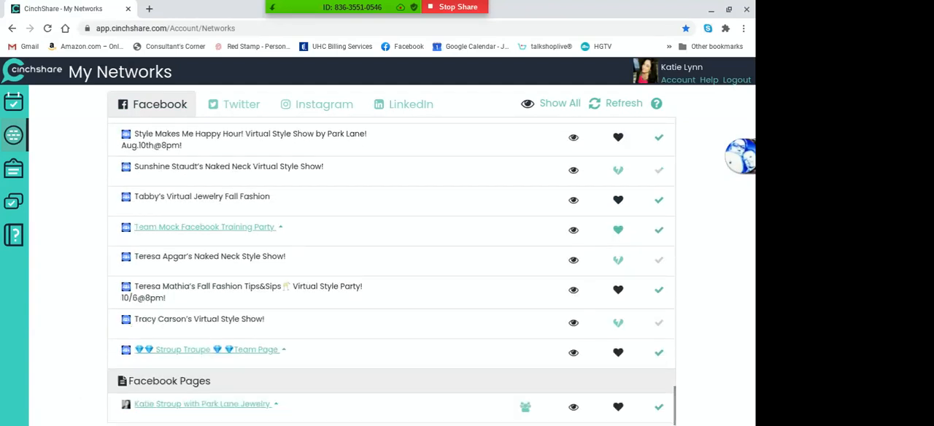
pyautogui.scroll(10, 392, 274)
pyautogui.scroll(7, 392, 274)
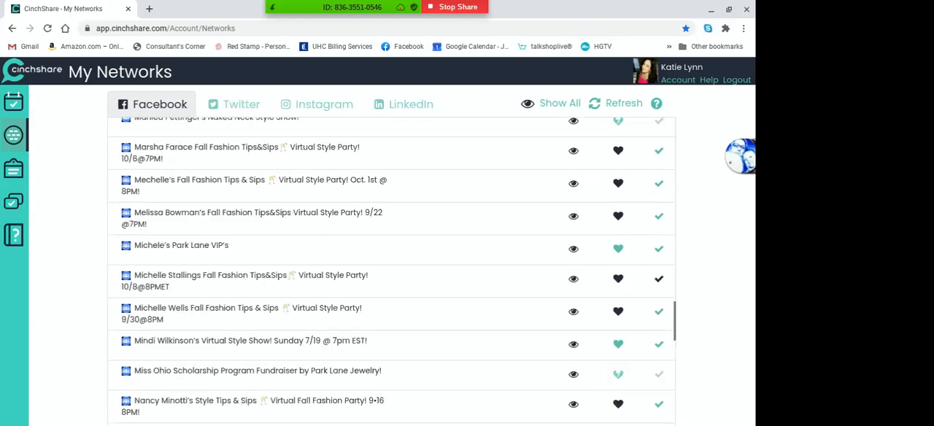
pyautogui.scroll(6, 392, 275)
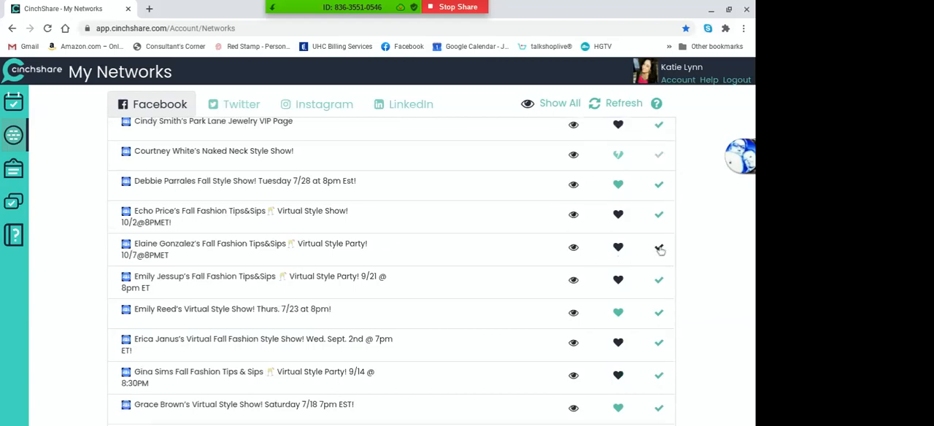
pyautogui.scroll(1, 658, 250)
pyautogui.scroll(10, 393, 271)
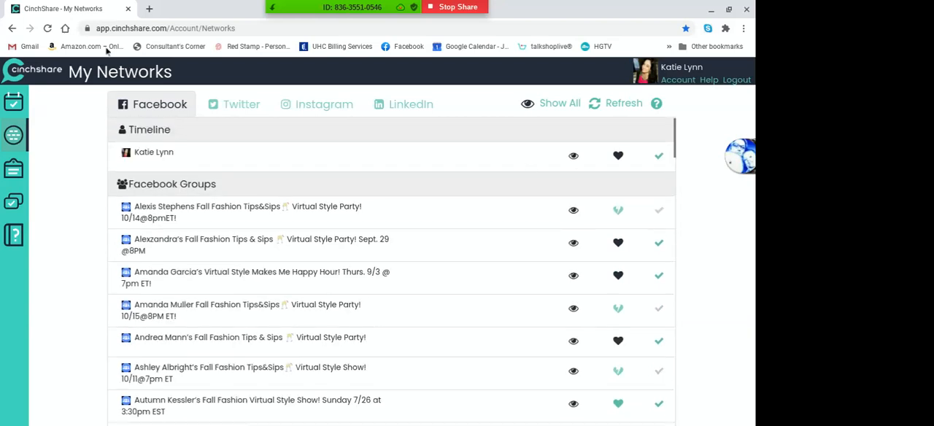
# Open the Fall 2020 - DAY 1 folder inside Treasure Tribe FAll UPDATED - 9/1/2020 in the saved posts library
pyautogui.click(12, 202)
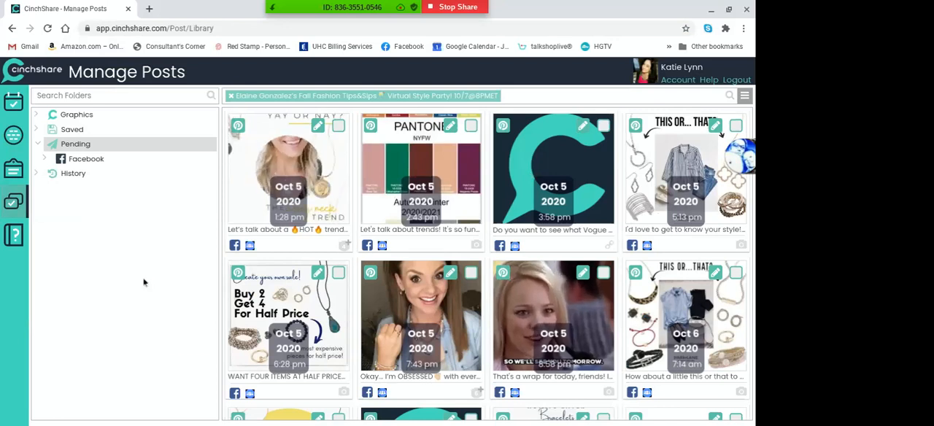
pyautogui.click(85, 129)
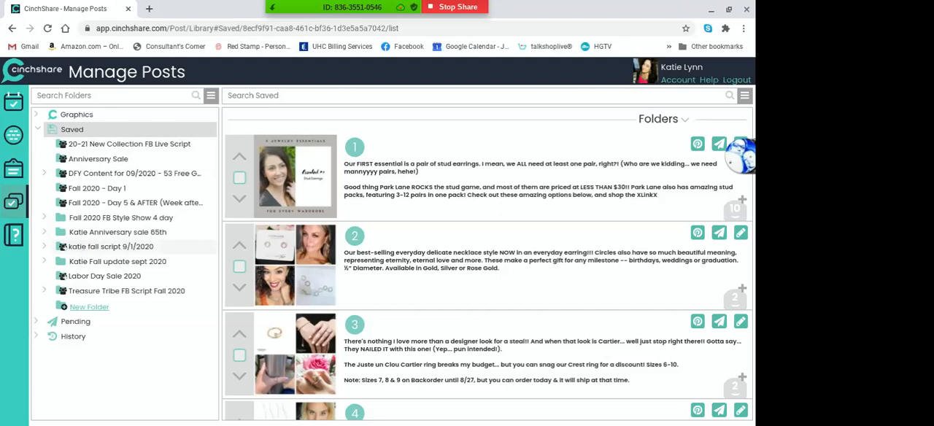
pyautogui.click(118, 252)
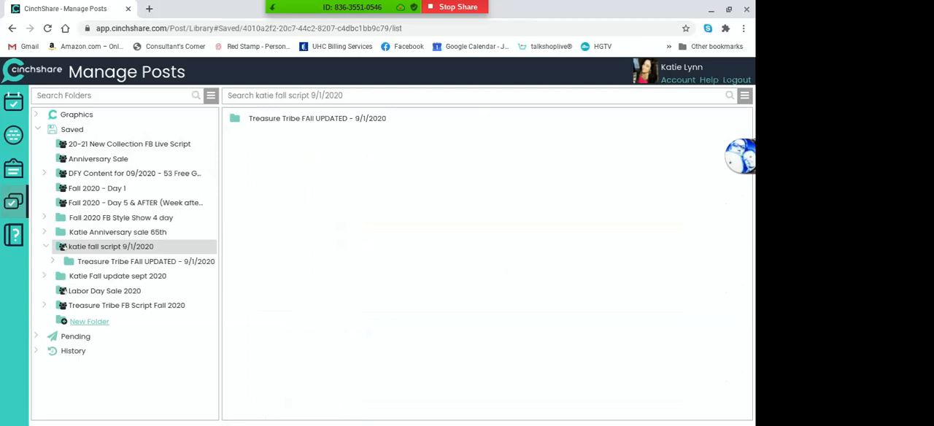
pyautogui.click(122, 262)
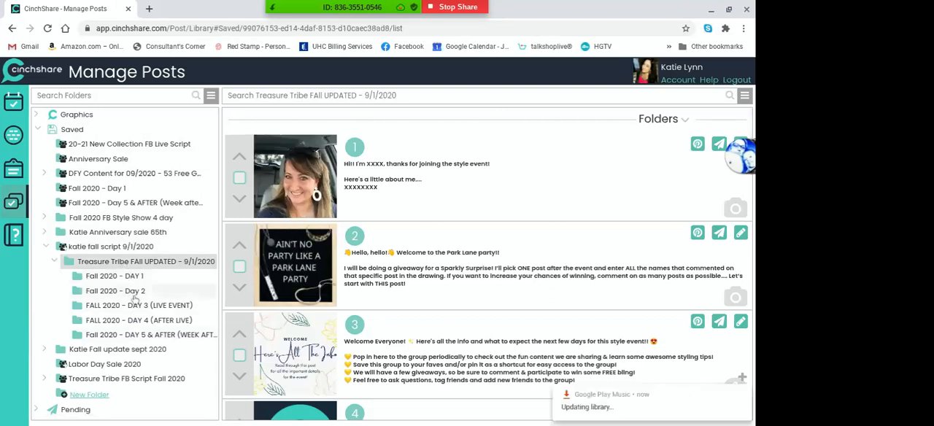
pyautogui.click(135, 280)
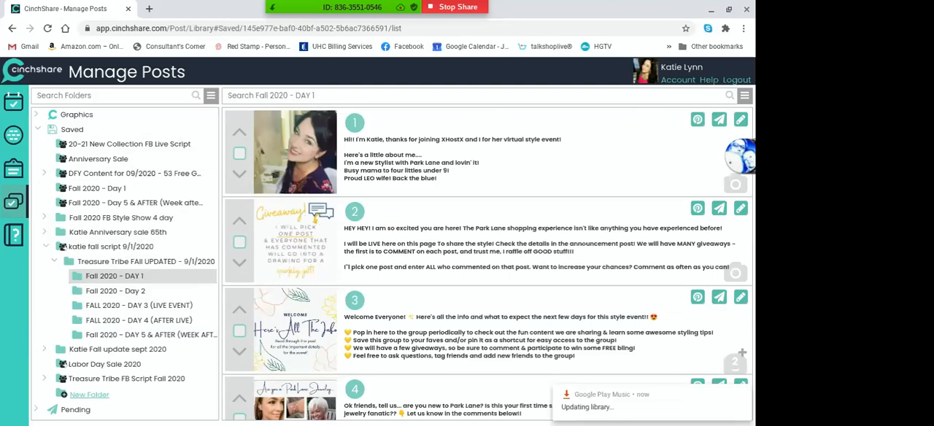
pyautogui.click(159, 264)
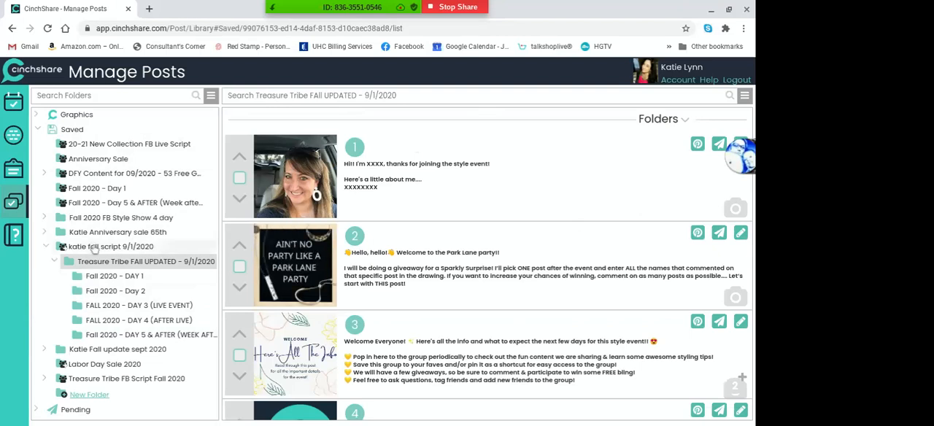
pyautogui.click(98, 277)
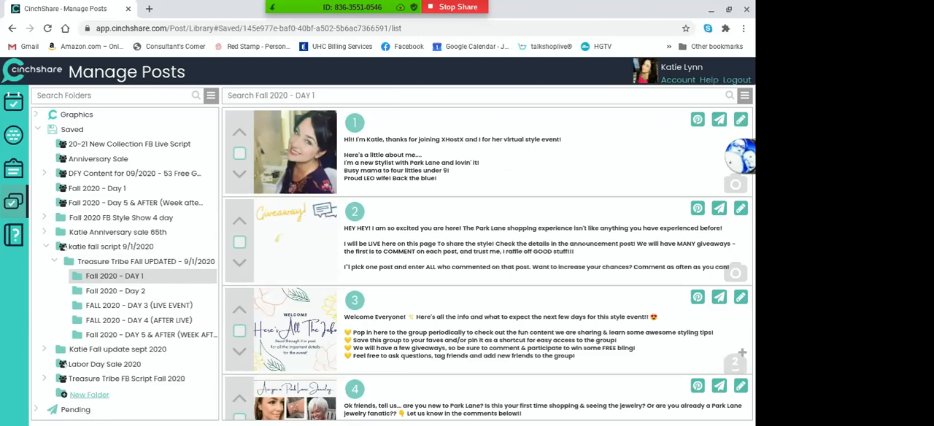
# Select all posts in the Fall 2020 - DAY 1 folder and start a batch post with them
pyautogui.click(744, 96)
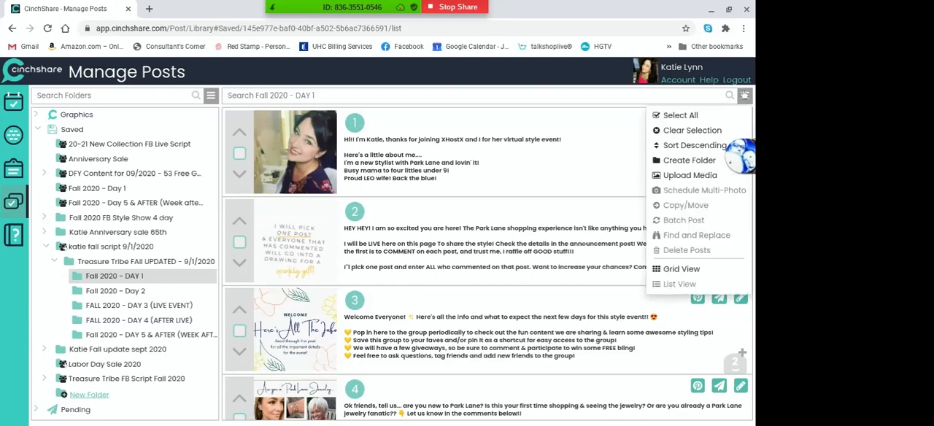
pyautogui.click(680, 116)
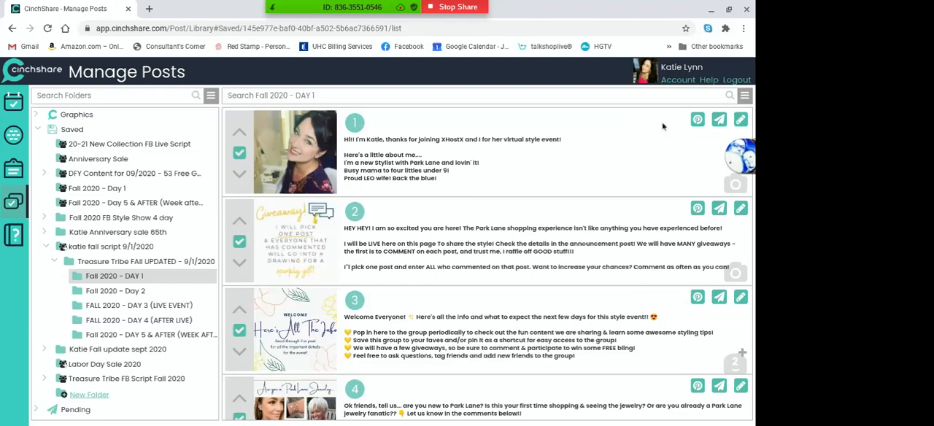
pyautogui.click(746, 96)
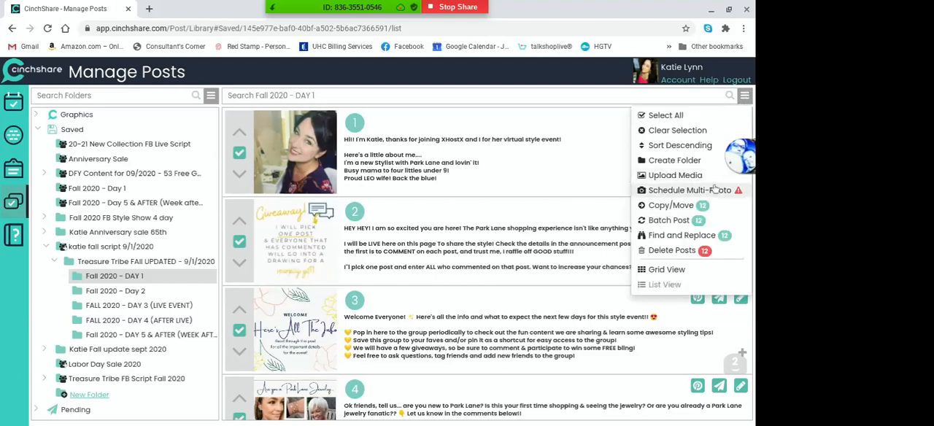
pyautogui.click(685, 222)
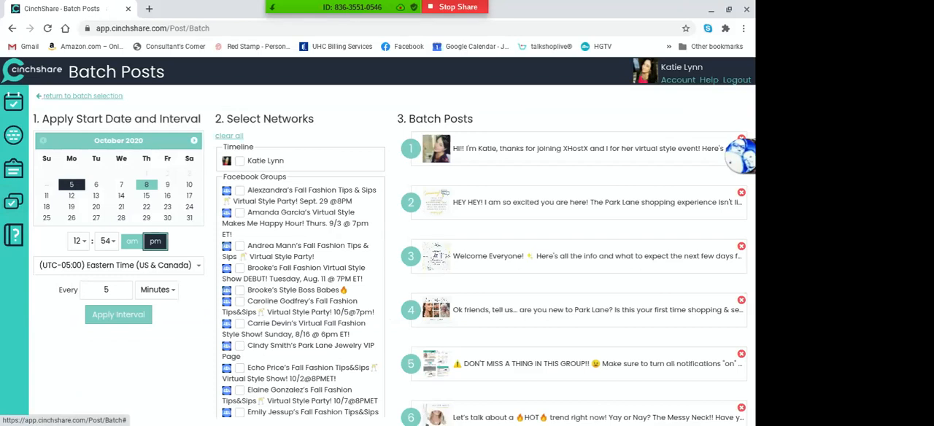
# Set the batch start to October 6, 2020 at 7:54 am
pyautogui.click(96, 186)
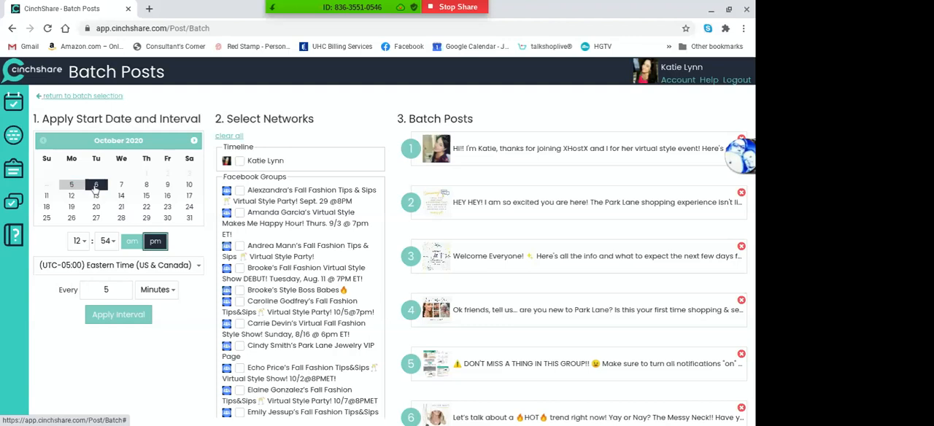
pyautogui.click(78, 241)
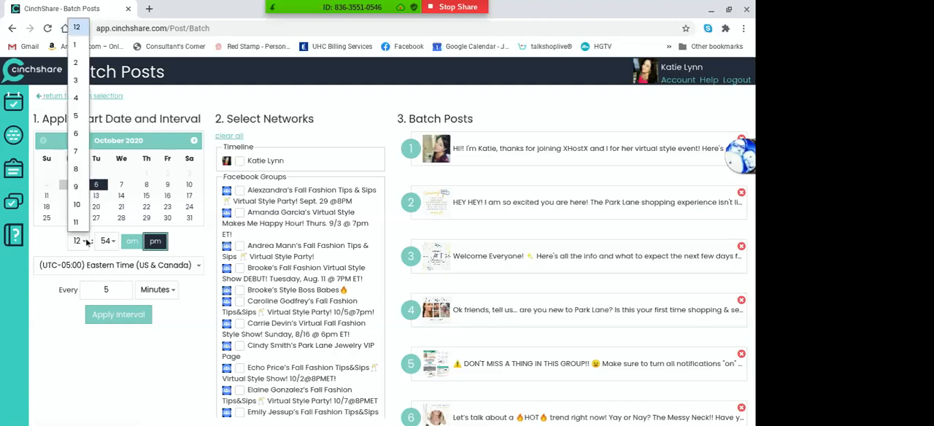
pyautogui.click(78, 152)
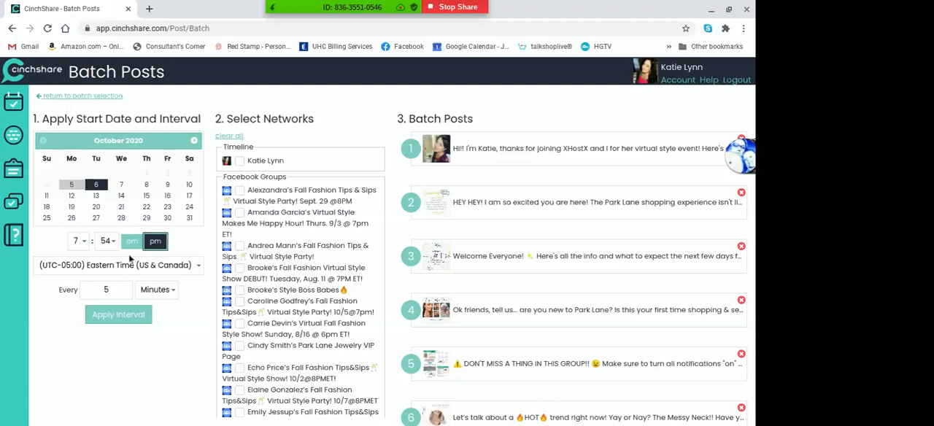
pyautogui.click(132, 242)
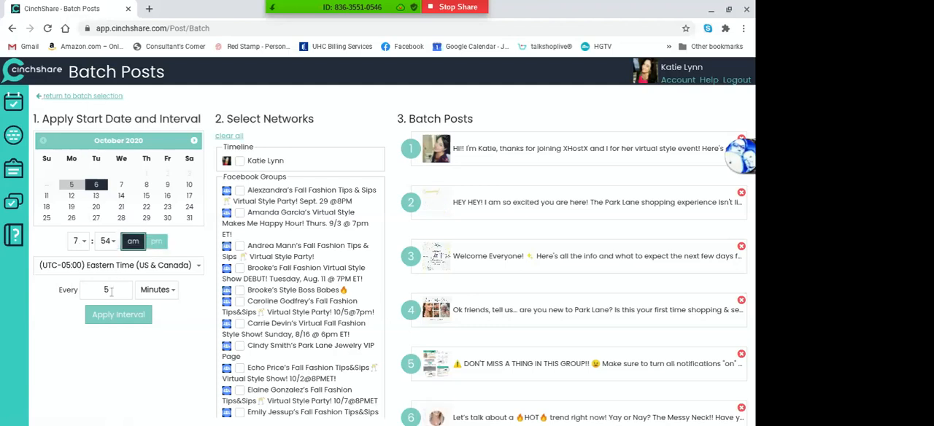
# Apply a 59-minute interval to the batch and check the times of the last posts
pyautogui.click(111, 290)
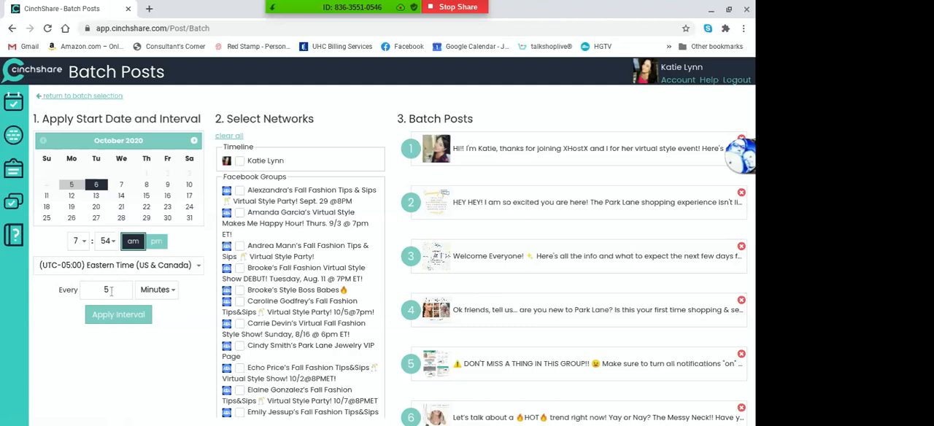
pyautogui.write('9')
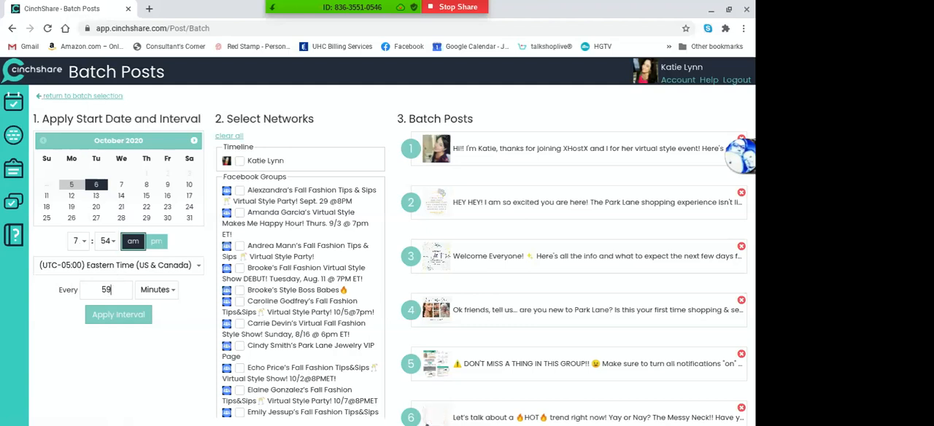
pyautogui.click(135, 316)
pyautogui.scroll(-5, 561, 365)
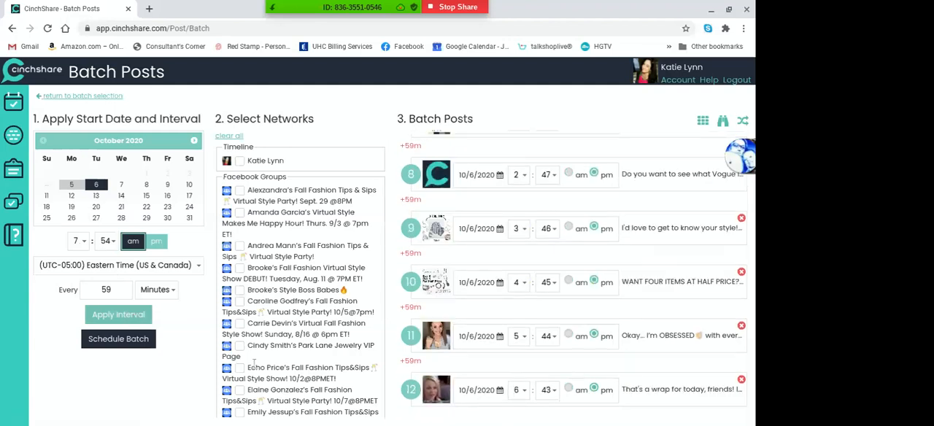
# Change the batch interval to 70 minutes and apply it to the posts
pyautogui.click(114, 290)
pyautogui.press('BackSpace')
pyautogui.press('BackSpace')
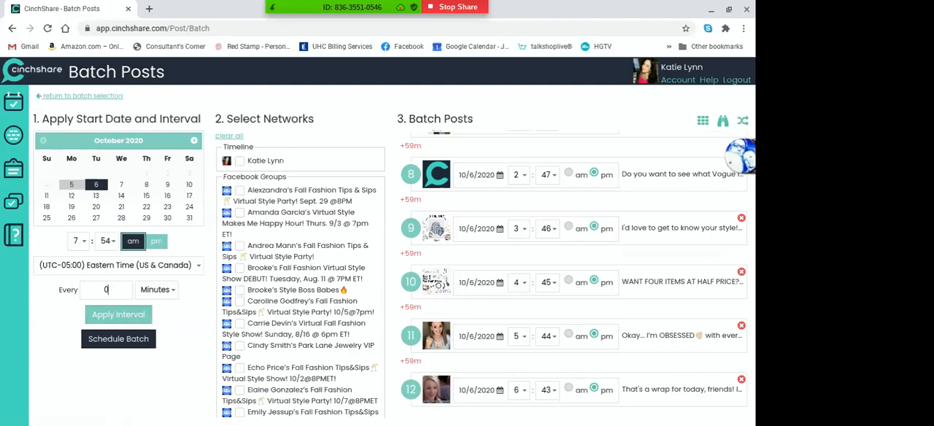
pyautogui.write('70')
pyautogui.click(121, 314)
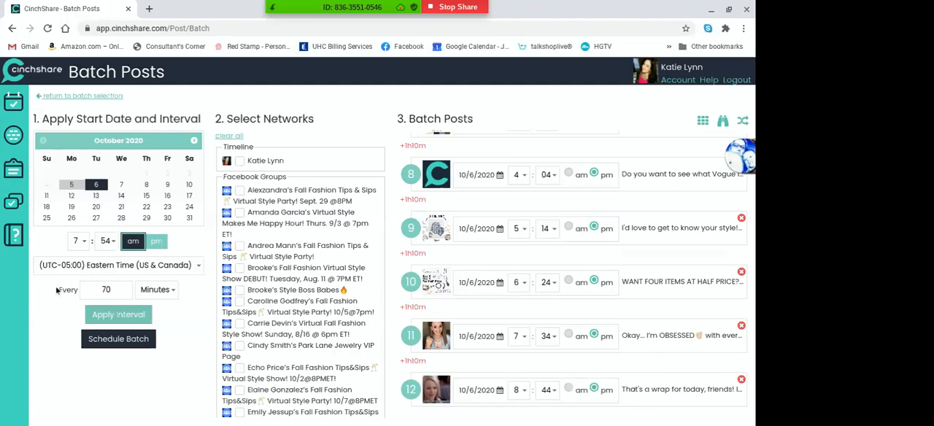
# Set the batch interval to 75 minutes, apply it, and schedule the DAY 1 batch
pyautogui.click(123, 289)
pyautogui.press('BackSpace')
pyautogui.write('5')
pyautogui.click(127, 315)
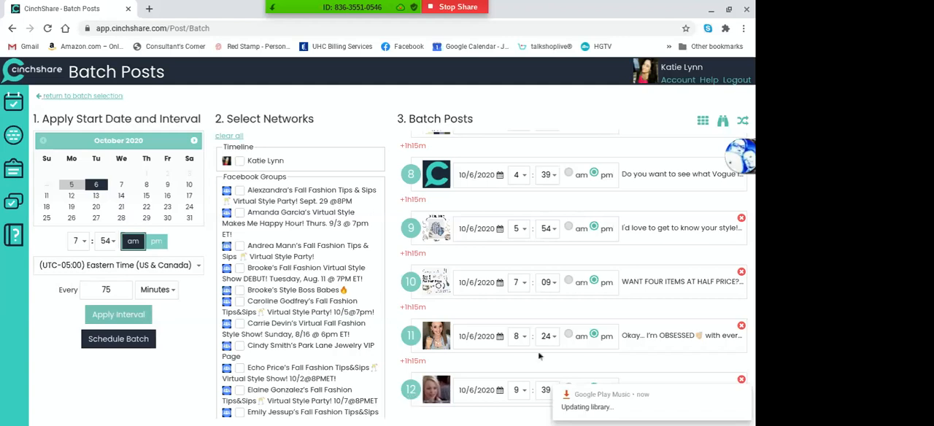
pyautogui.click(119, 339)
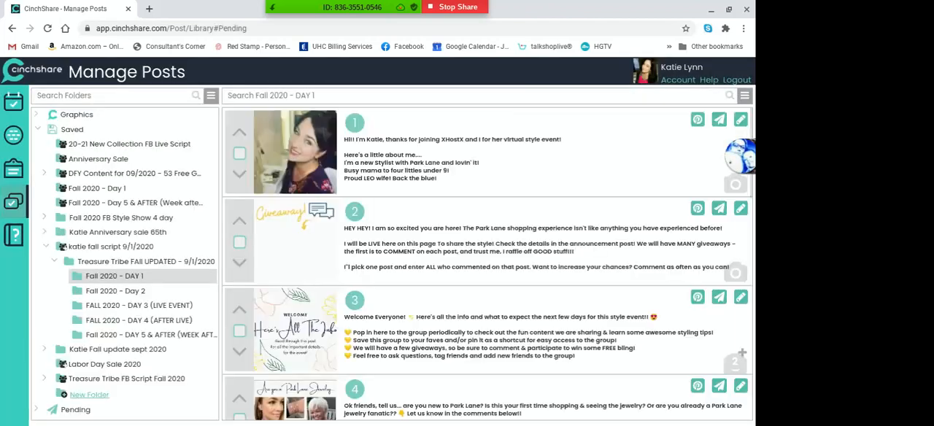
# Select all posts in the Fall 2020 - Day 2 folder and start a batch post with them
pyautogui.click(138, 291)
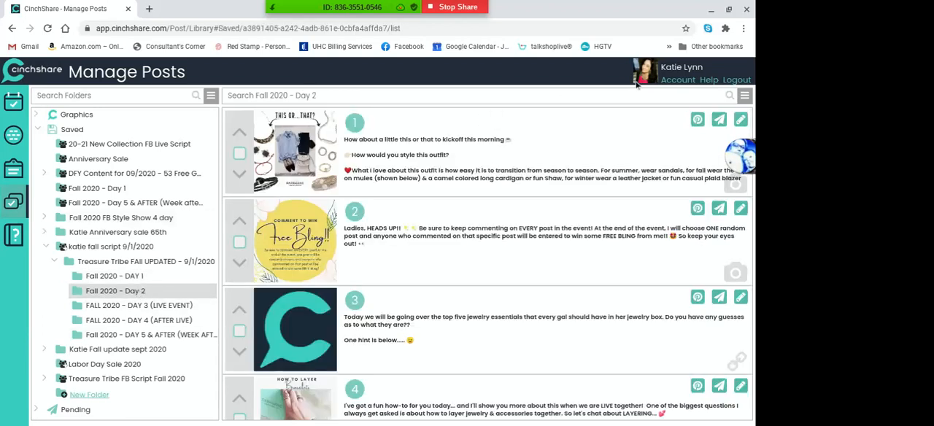
pyautogui.click(743, 96)
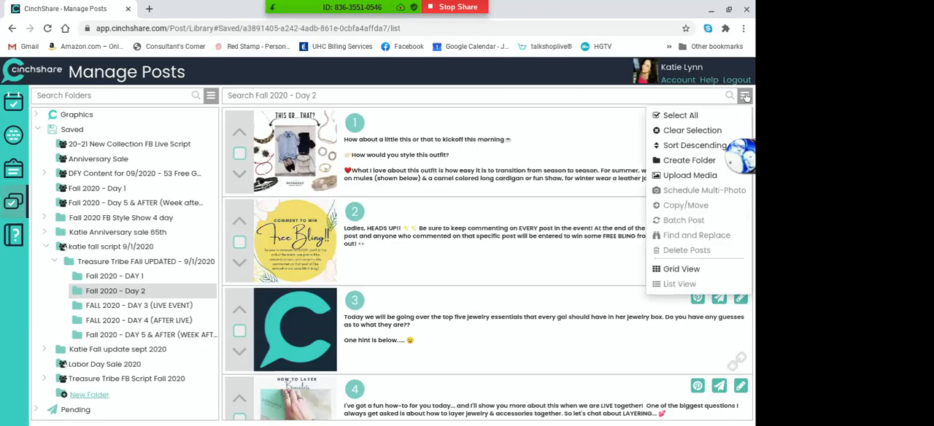
pyautogui.click(680, 115)
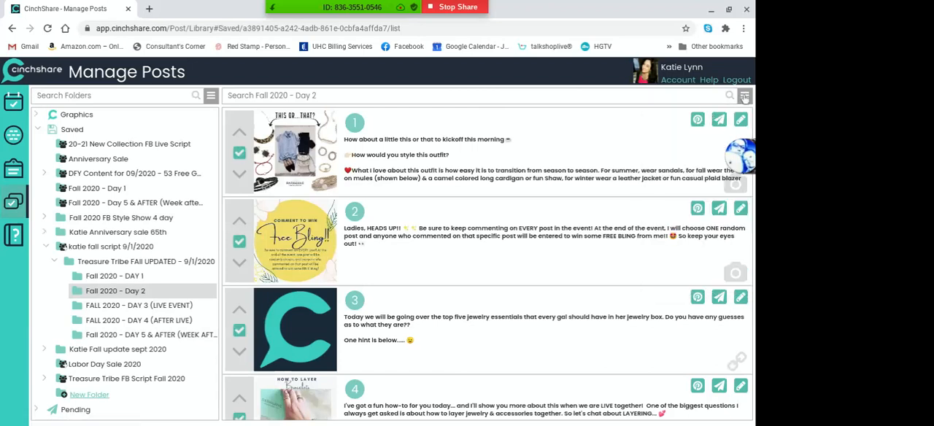
pyautogui.click(744, 96)
pyautogui.click(689, 222)
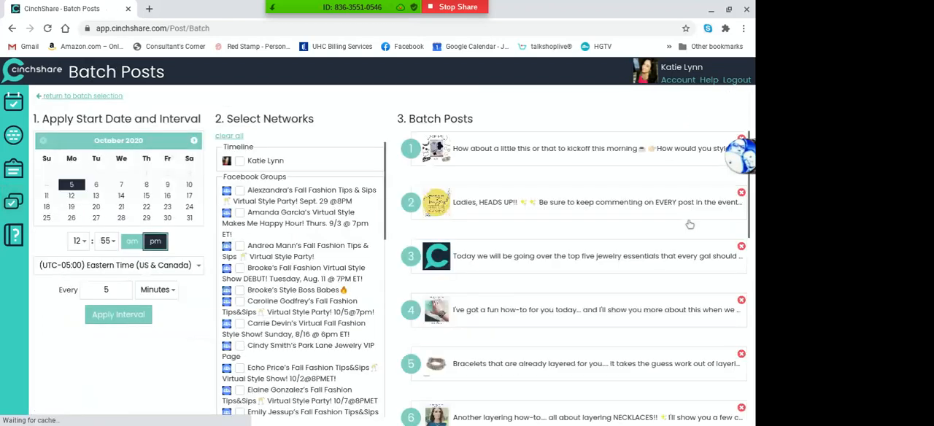
# Set the Day 2 batch to start on October 7, 2020 at 7:19 am
pyautogui.click(124, 185)
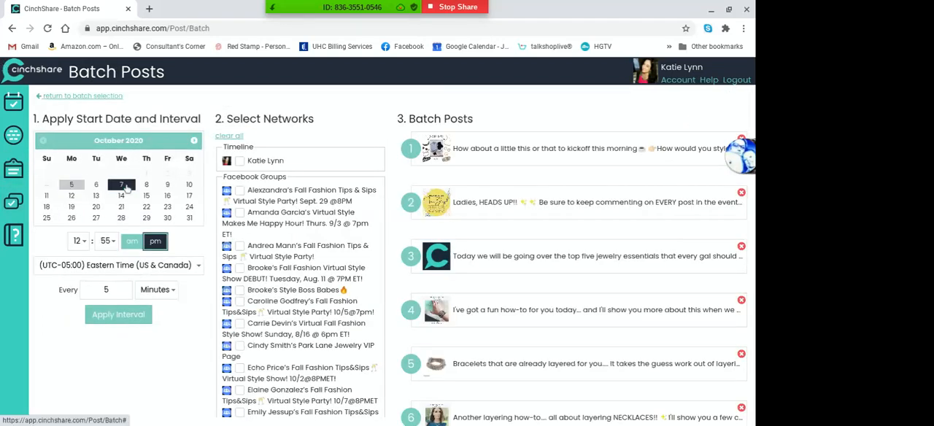
pyautogui.click(82, 241)
pyautogui.click(75, 152)
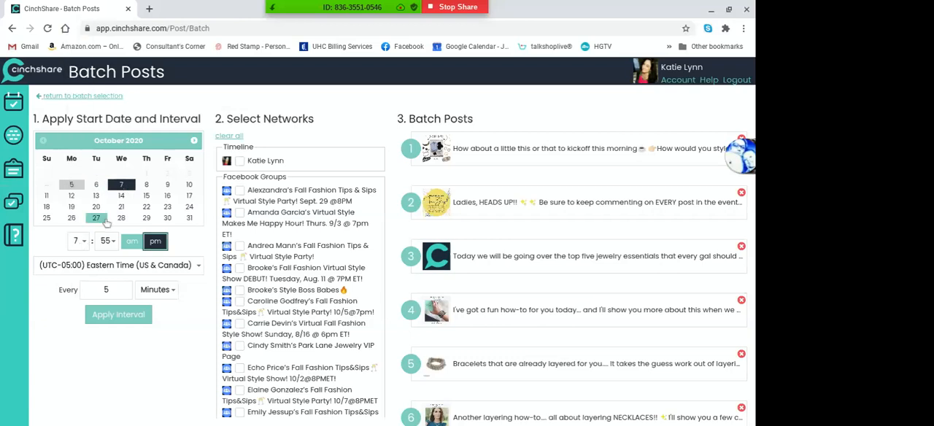
pyautogui.click(107, 242)
pyautogui.moveTo(114, 191); pyautogui.dragTo(114, 64)
pyautogui.click(107, 95)
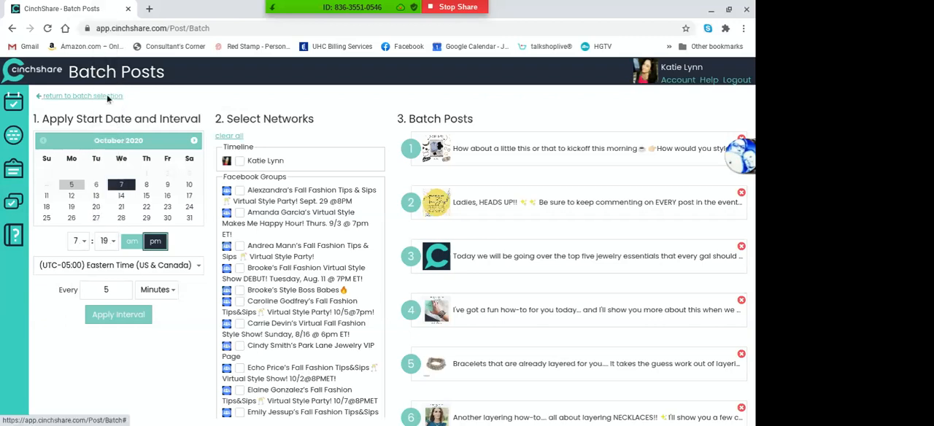
pyautogui.click(132, 241)
# Apply a 65-minute interval to the Day 2 batch and check the times of the last posts
pyautogui.doubleClick(114, 288)
pyautogui.write('0')
pyautogui.write('65')
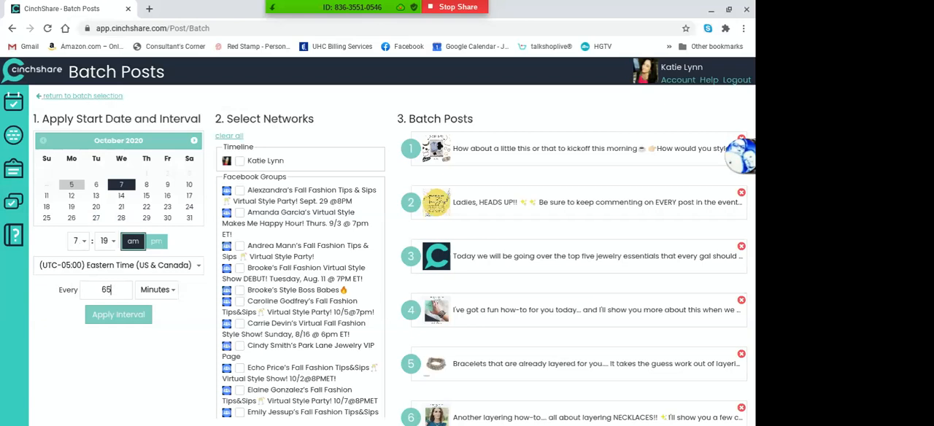
pyautogui.click(113, 318)
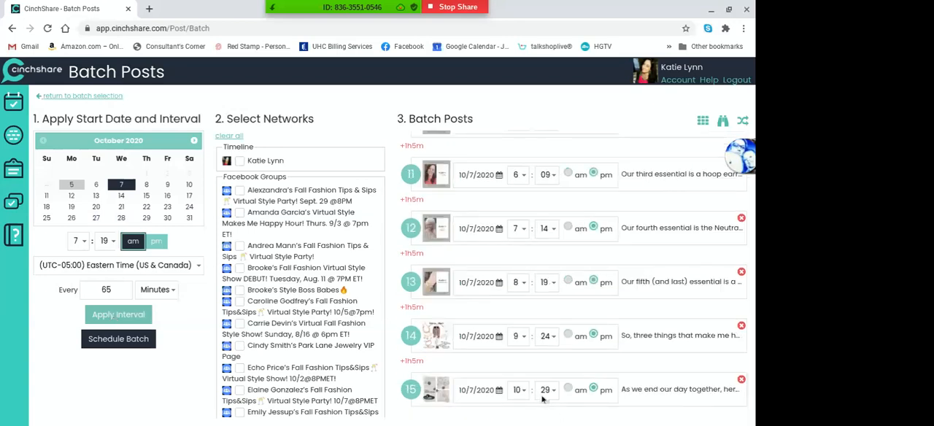
# Set the batch interval to 61 minutes, apply it, and schedule the Day 2 batch
pyautogui.click(111, 289)
pyautogui.press('BackSpace')
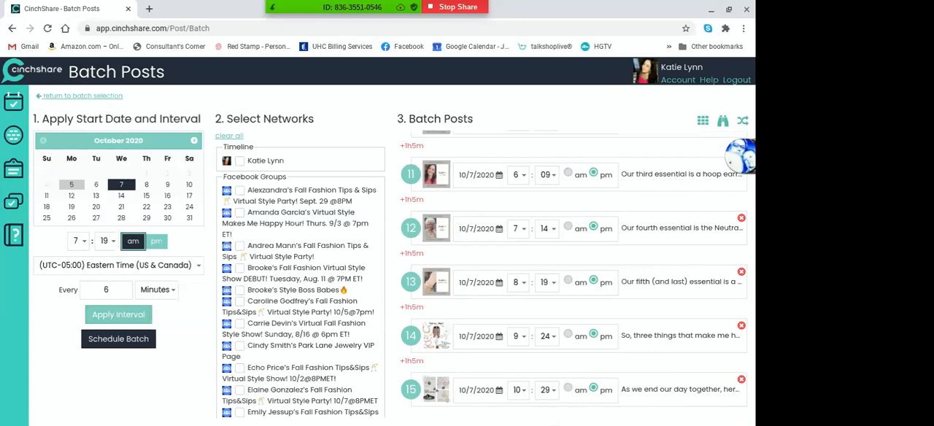
pyautogui.write('1')
pyautogui.click(115, 312)
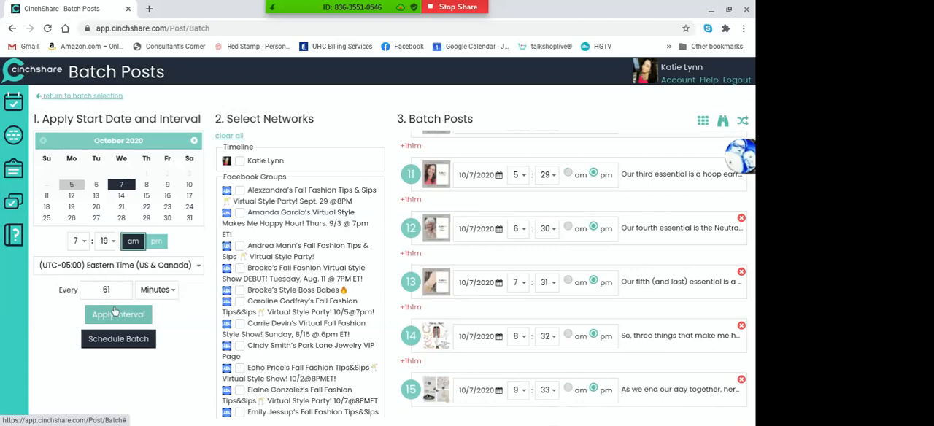
pyautogui.click(107, 340)
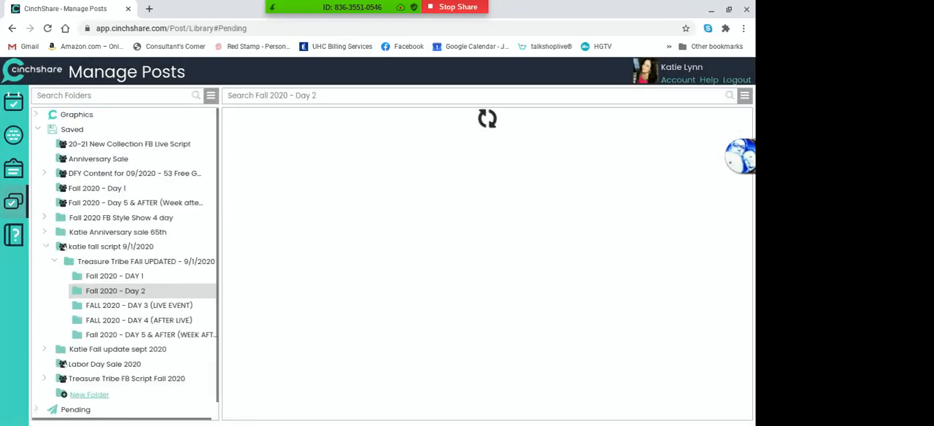
# Select all posts in the FALL 2020 - DAY 3 (LIVE EVENT) folder and start a batch post with them
pyautogui.click(170, 306)
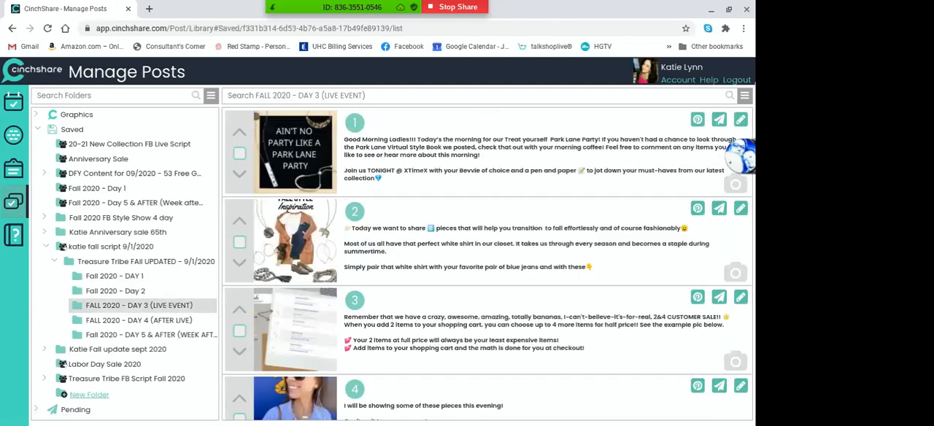
pyautogui.click(744, 95)
pyautogui.click(679, 115)
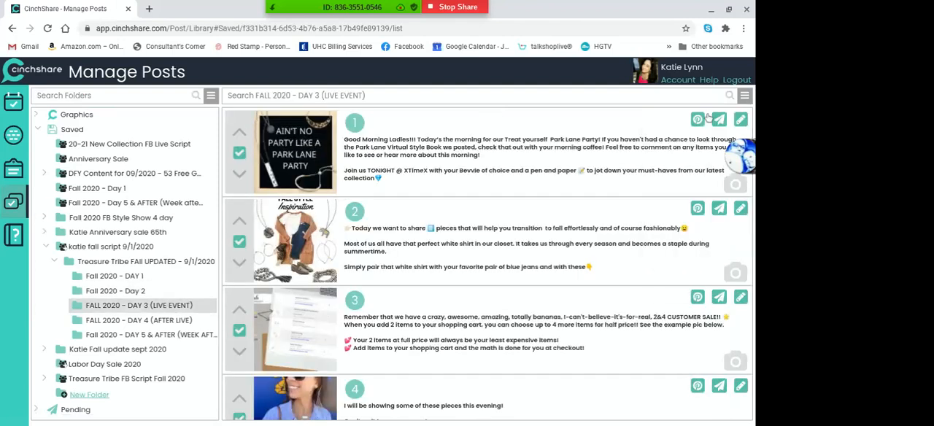
pyautogui.click(744, 95)
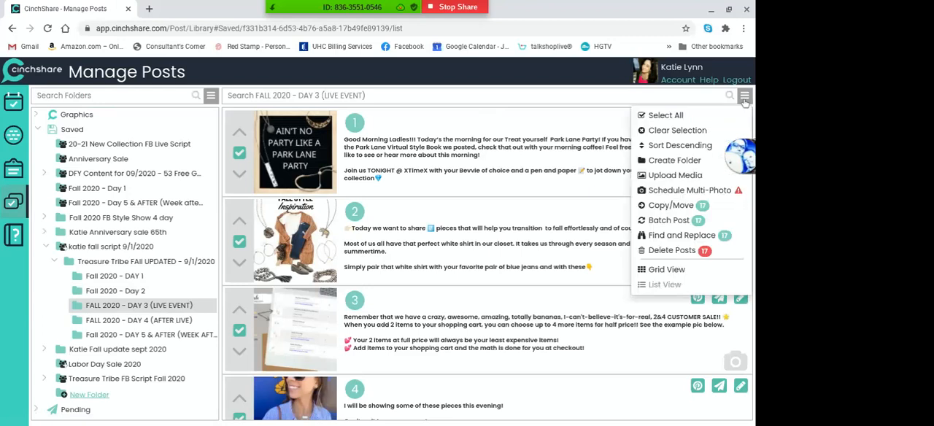
pyautogui.click(677, 220)
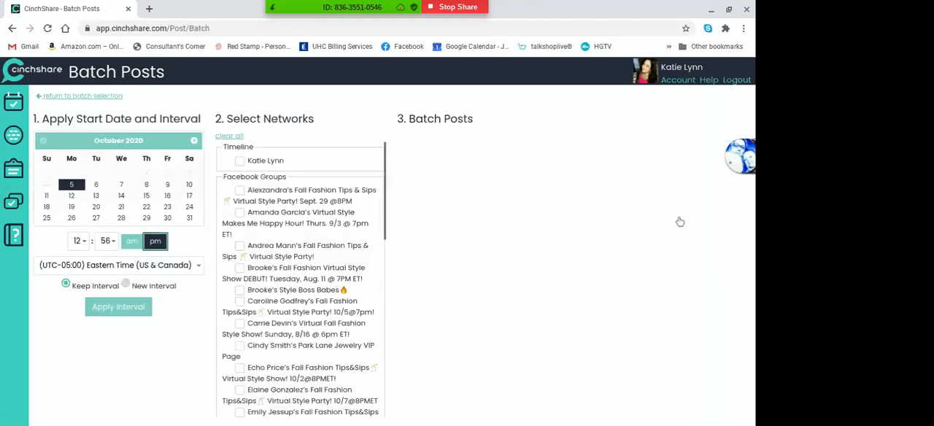
# Set the Day 3 batch to start on October 8, 2020 at 6:56 am
pyautogui.click(148, 186)
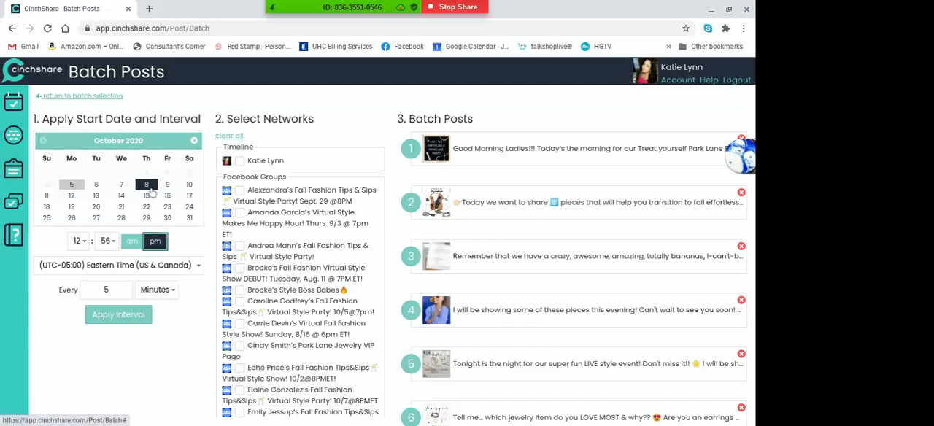
pyautogui.click(83, 243)
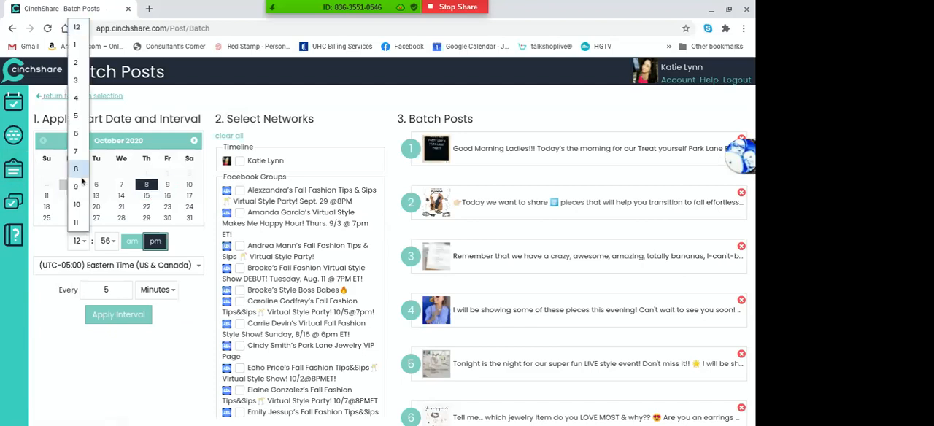
pyautogui.click(76, 133)
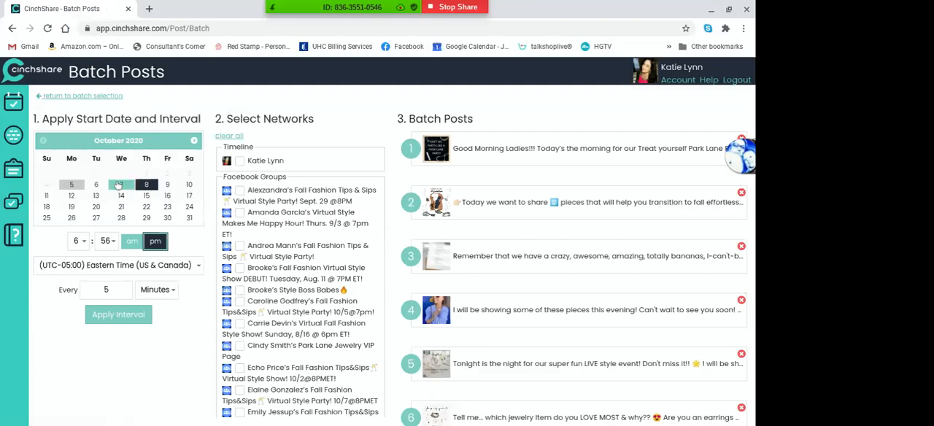
pyautogui.click(133, 242)
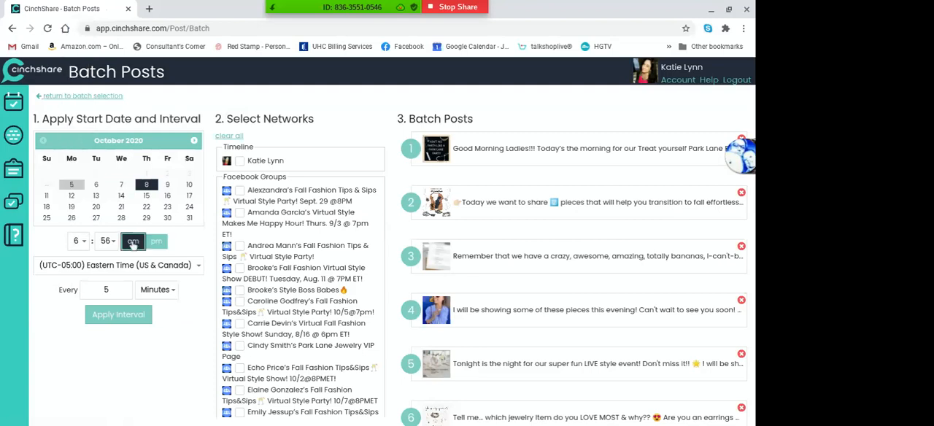
# Apply a 59-minute interval to the Day 3 batch and move its last post to 10:30 pm
pyautogui.click(117, 292)
pyautogui.write('9')
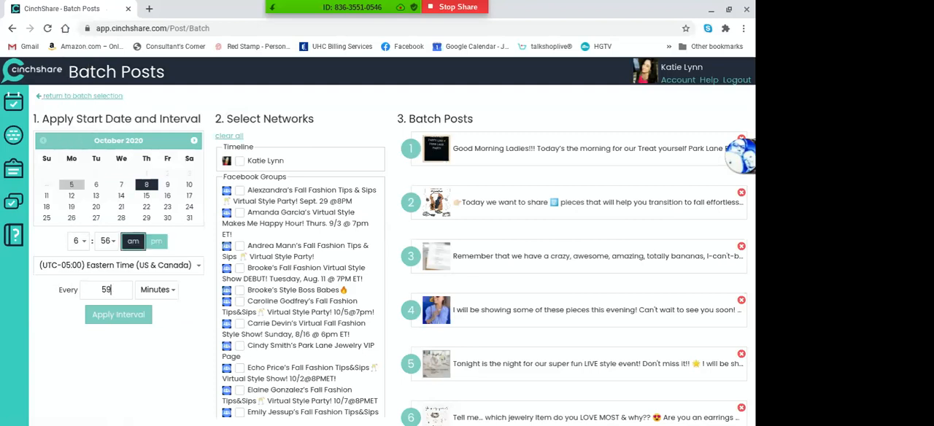
pyautogui.click(118, 314)
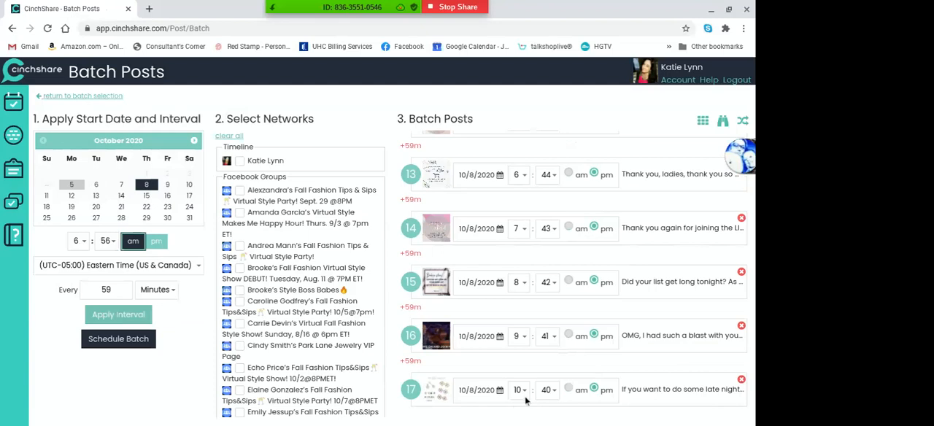
pyautogui.click(547, 389)
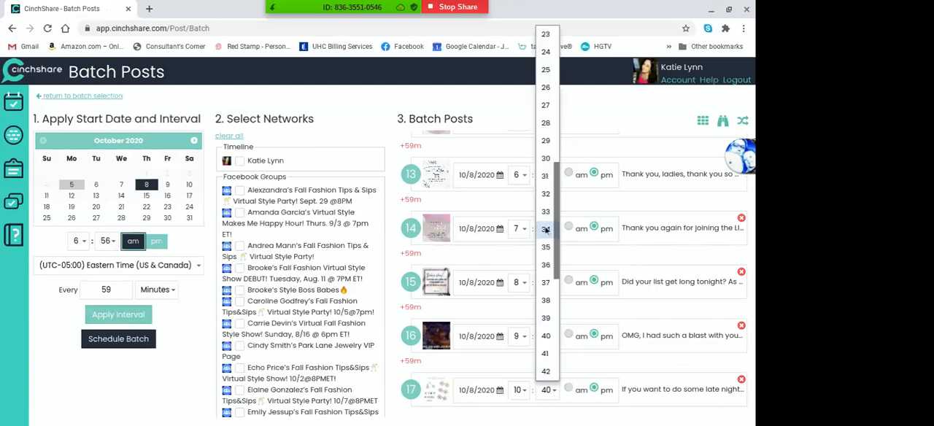
pyautogui.click(546, 158)
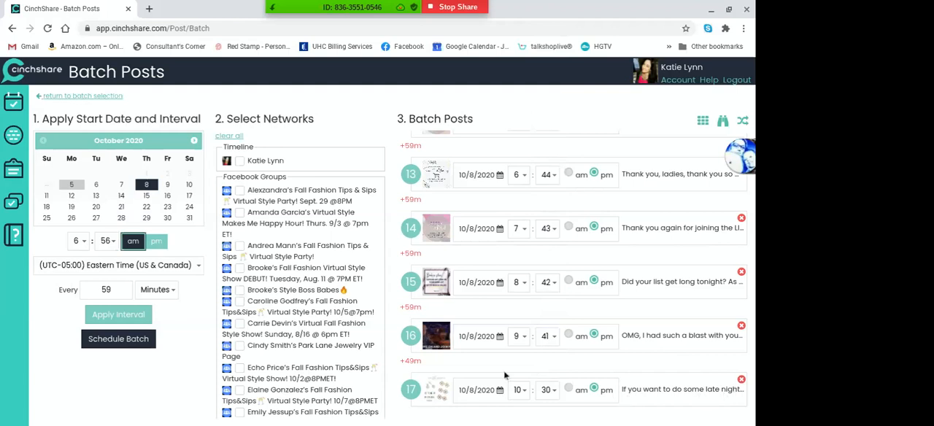
# Reschedule the "1 hour remaining!!" post in the Day 3 batch to 7:00 pm
pyautogui.scroll(3, 503, 375)
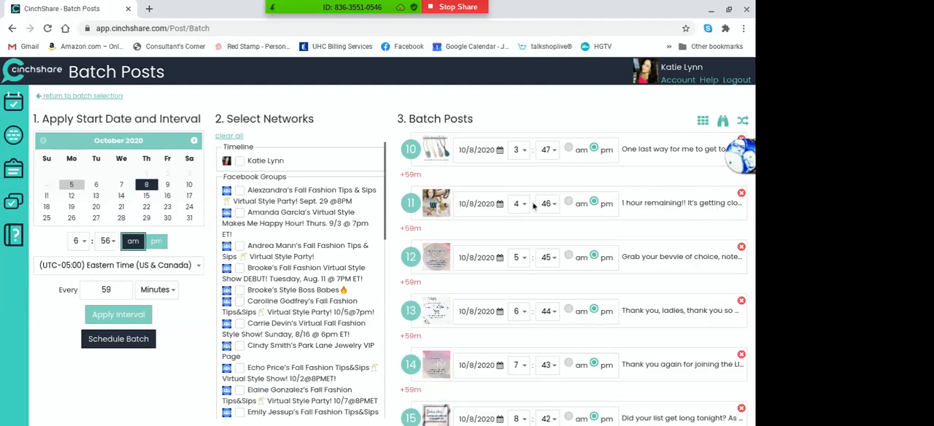
pyautogui.click(522, 204)
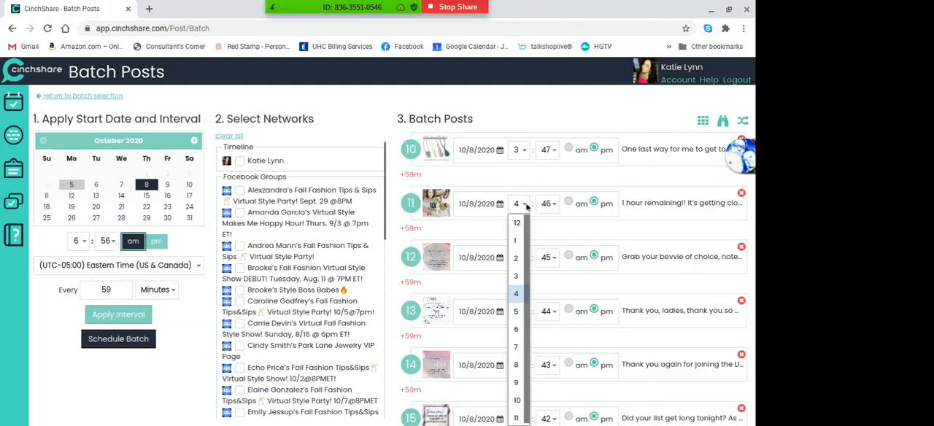
pyautogui.click(516, 346)
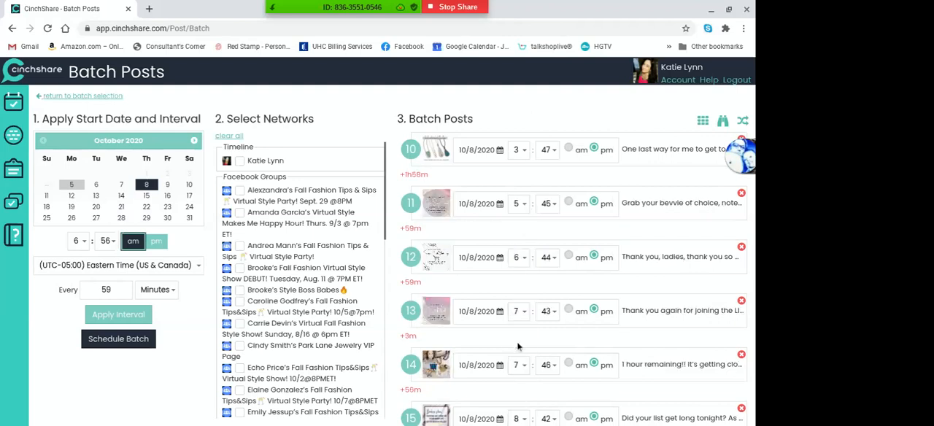
pyautogui.click(547, 365)
pyautogui.moveTo(555, 276); pyautogui.dragTo(557, 127)
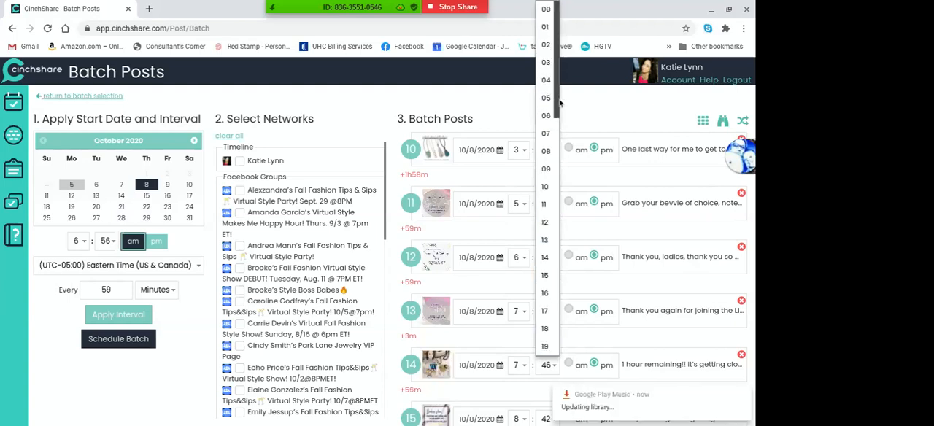
pyautogui.scroll(1, 551, 9)
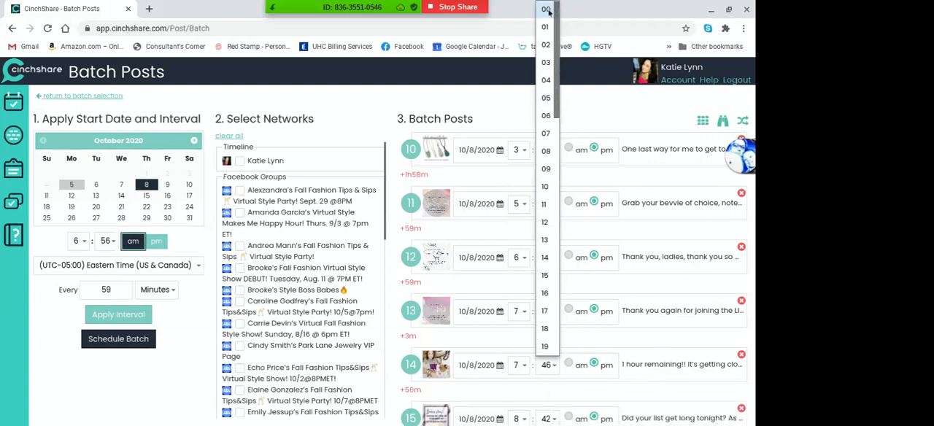
pyautogui.click(548, 9)
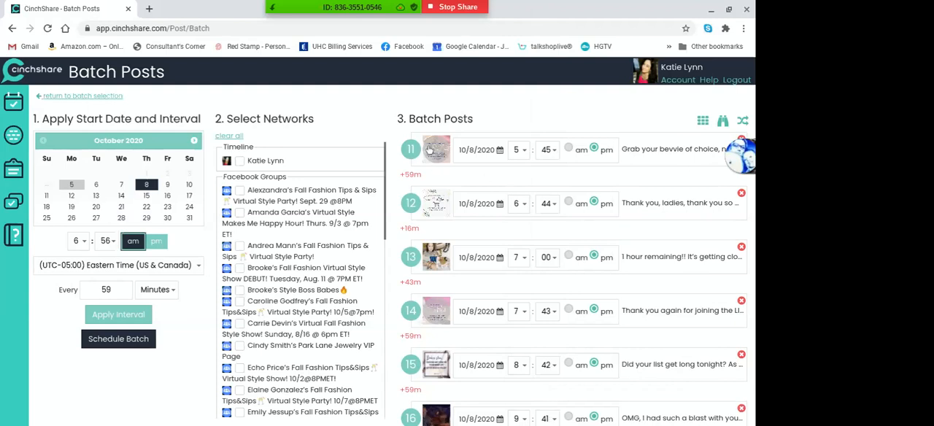
# Reschedule the "Grab your bevvie of choice" post to 7:30 pm
pyautogui.click(521, 150)
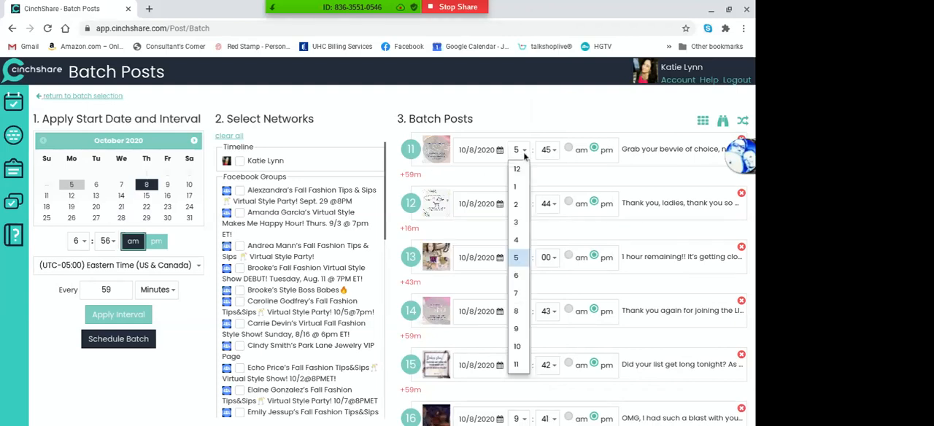
pyautogui.click(516, 292)
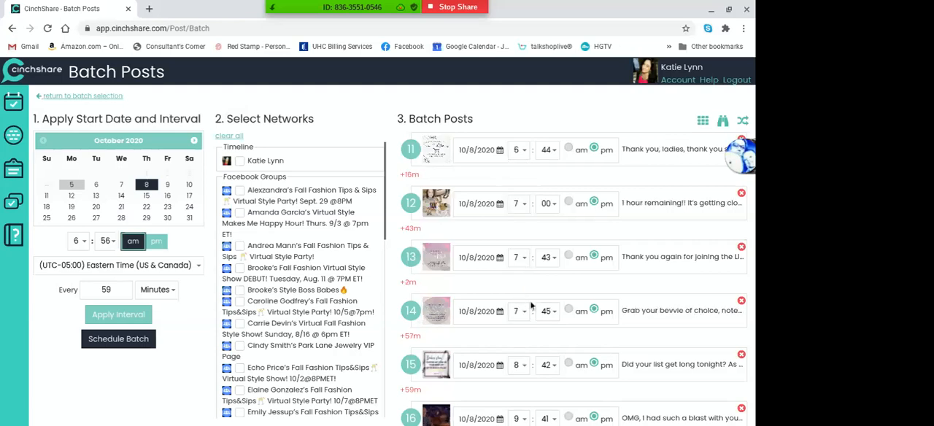
pyautogui.click(548, 311)
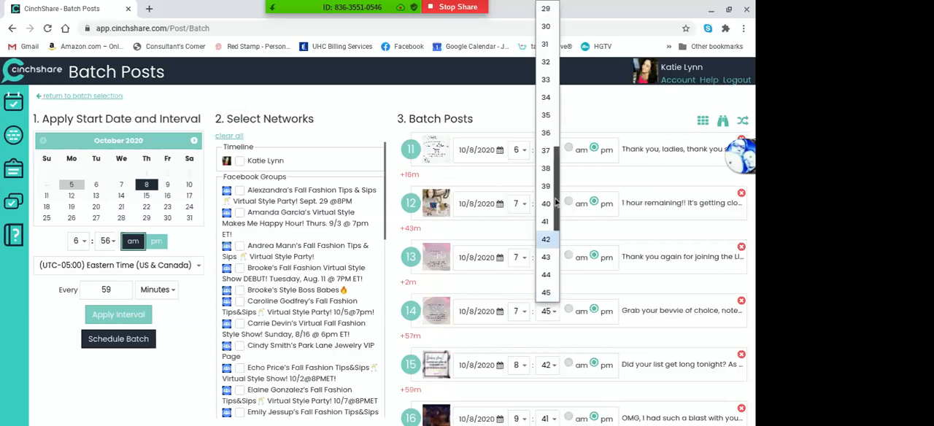
pyautogui.scroll(3, 554, 189)
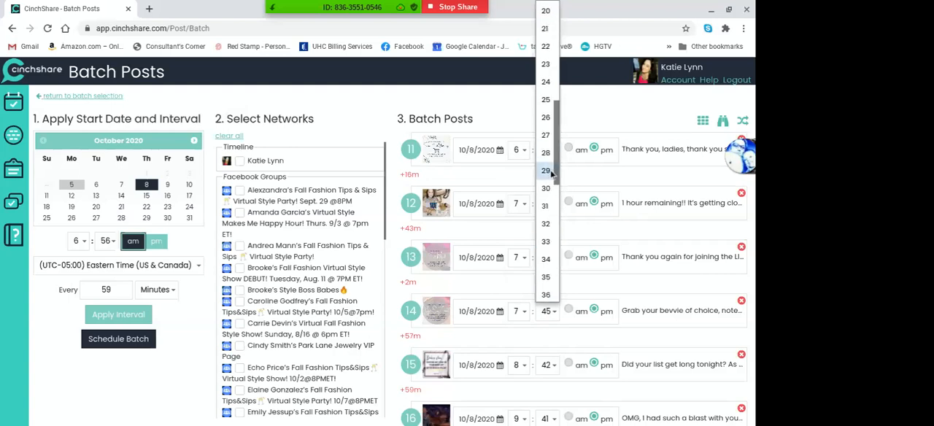
pyautogui.click(547, 188)
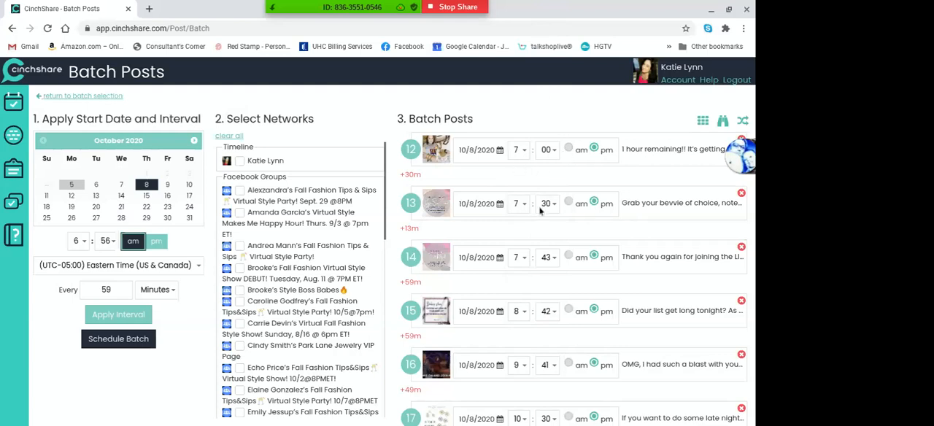
# Change the hour of the "Thank you, ladies" post to 8 pm and review the order of the evening posts
pyautogui.scroll(3, 540, 210)
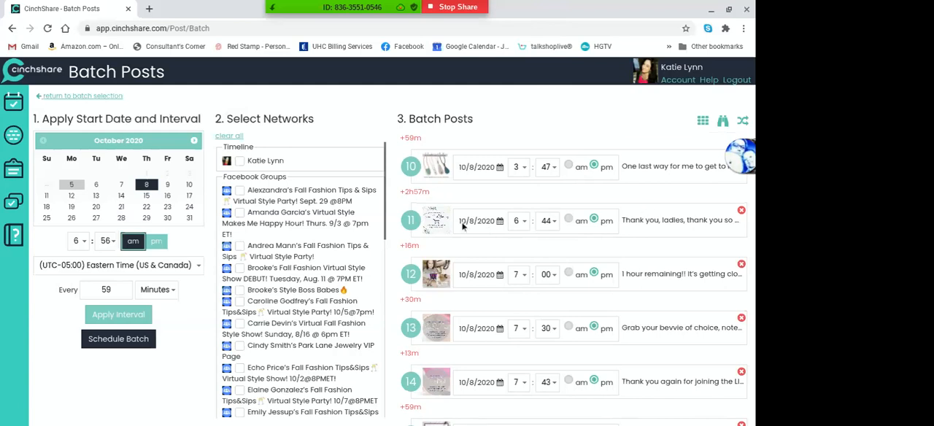
pyautogui.click(523, 227)
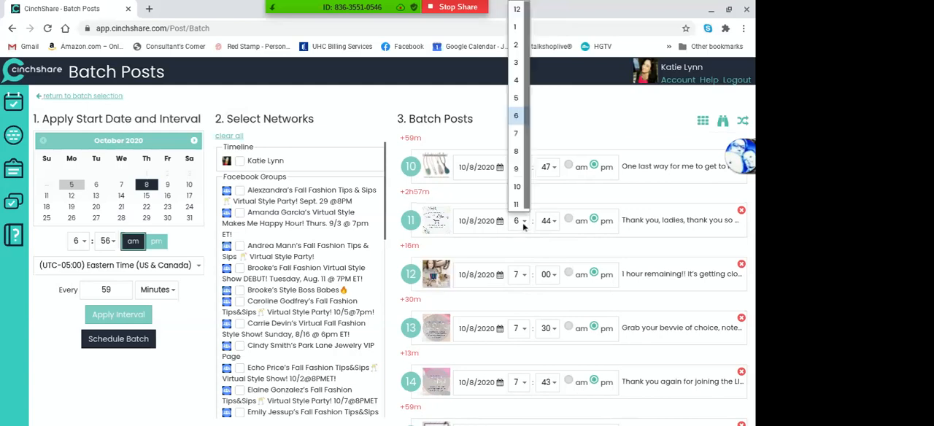
pyautogui.click(515, 152)
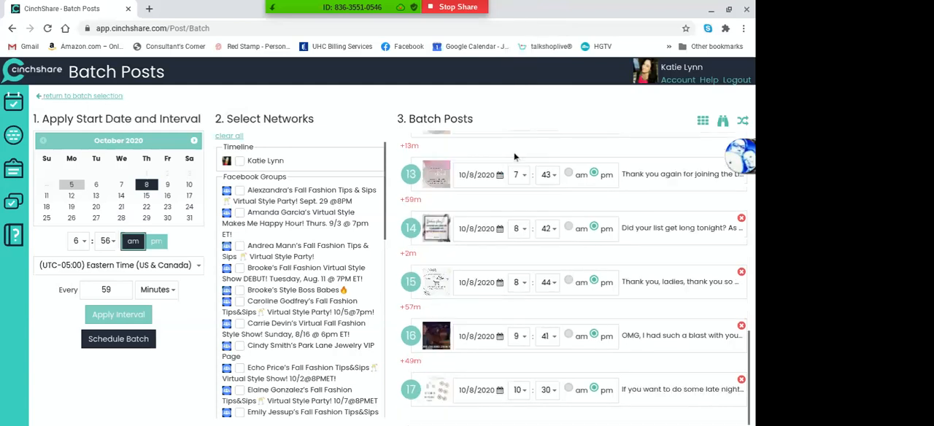
pyautogui.scroll(3, 515, 156)
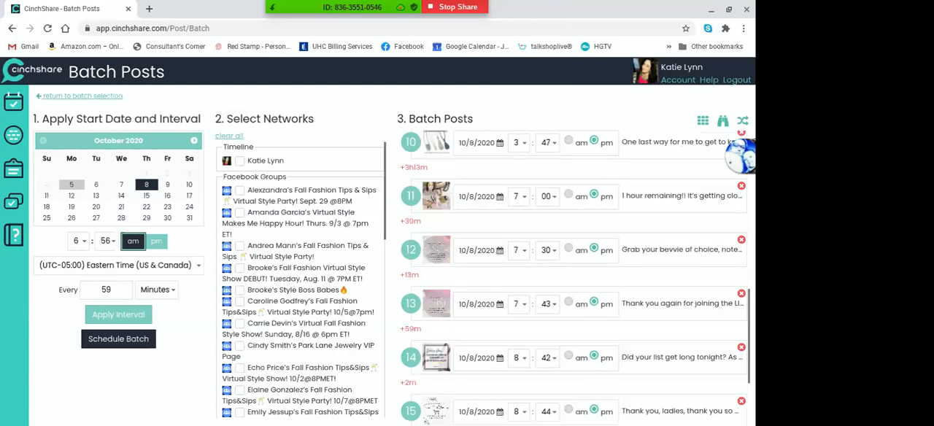
# Reschedule the "Thank you again for joining" post in the Day 3 batch to 7:47 pm
pyautogui.scroll(-2, 515, 156)
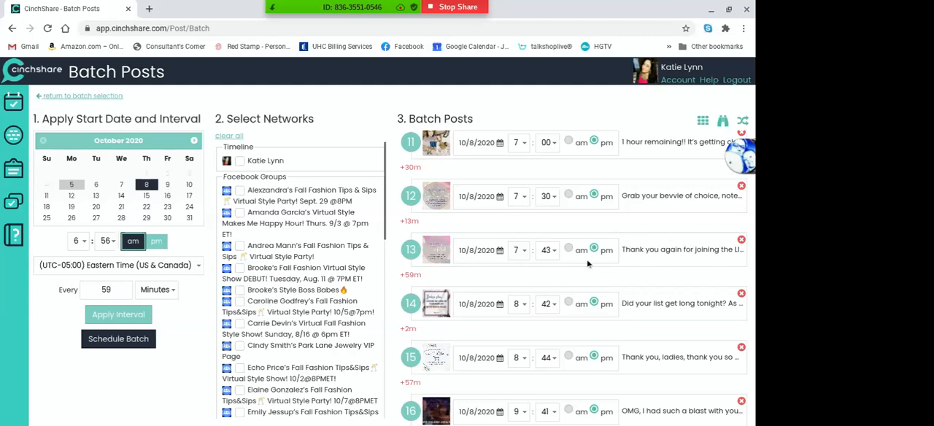
pyautogui.click(555, 250)
pyautogui.scroll(-2, 551, 234)
pyautogui.click(546, 235)
# Reschedule the "Did your list get long tonight?" post to 8:15 pm
pyautogui.click(552, 305)
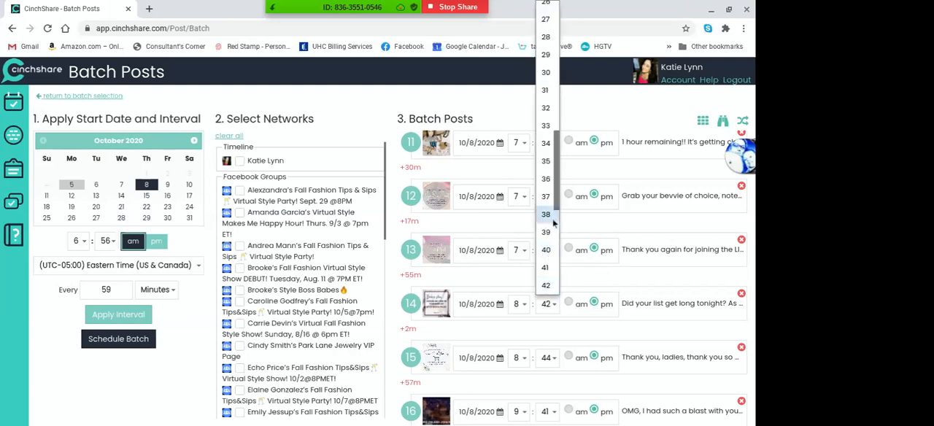
pyautogui.moveTo(555, 205); pyautogui.dragTo(554, 118)
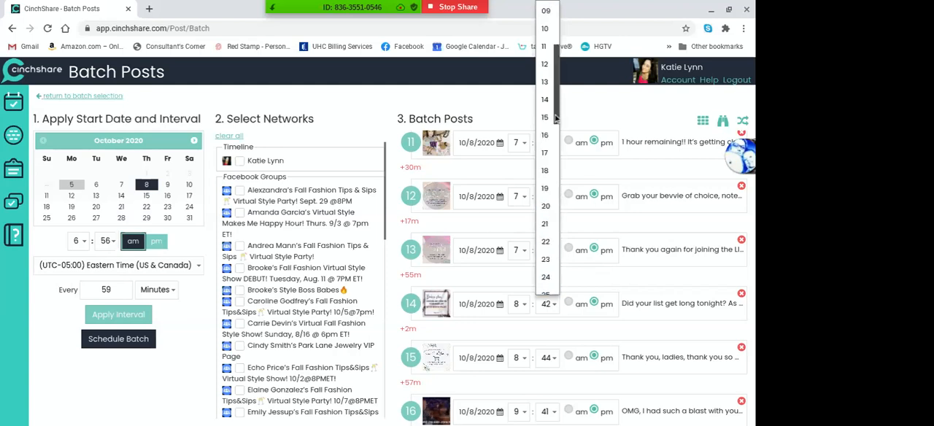
pyautogui.click(545, 116)
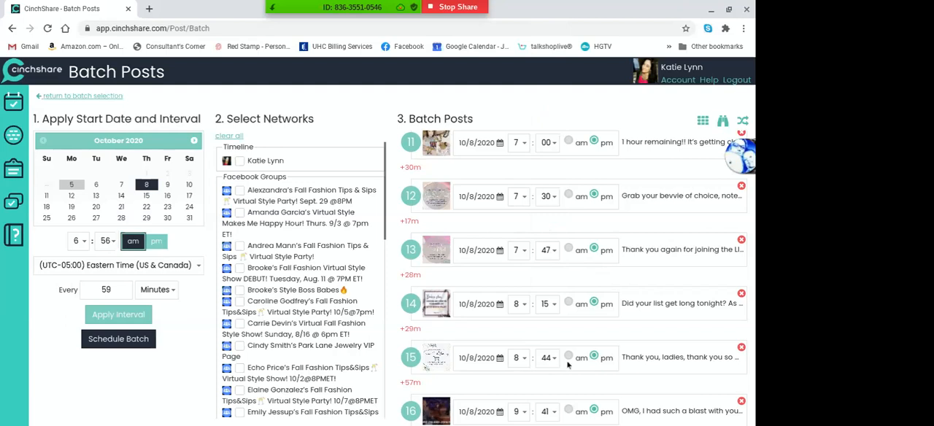
# Move the last Day 3 post, "If you want to do some late night", to 10:07 pm and schedule the batch
pyautogui.scroll(-2, 555, 367)
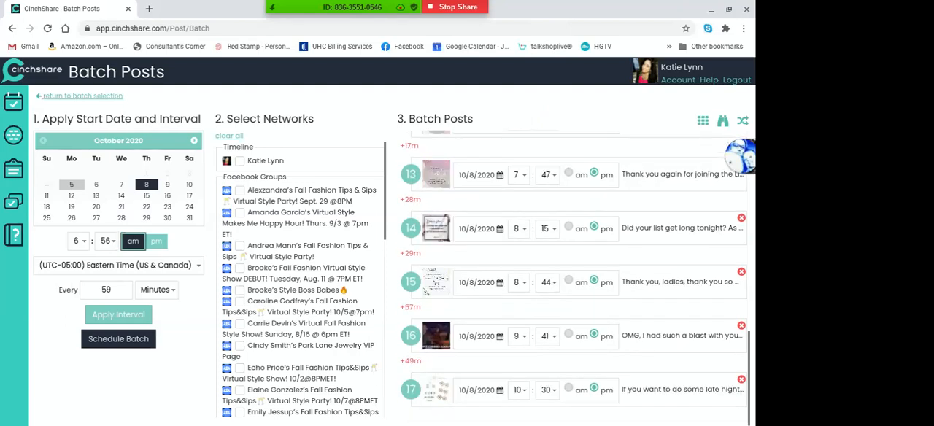
pyautogui.click(548, 391)
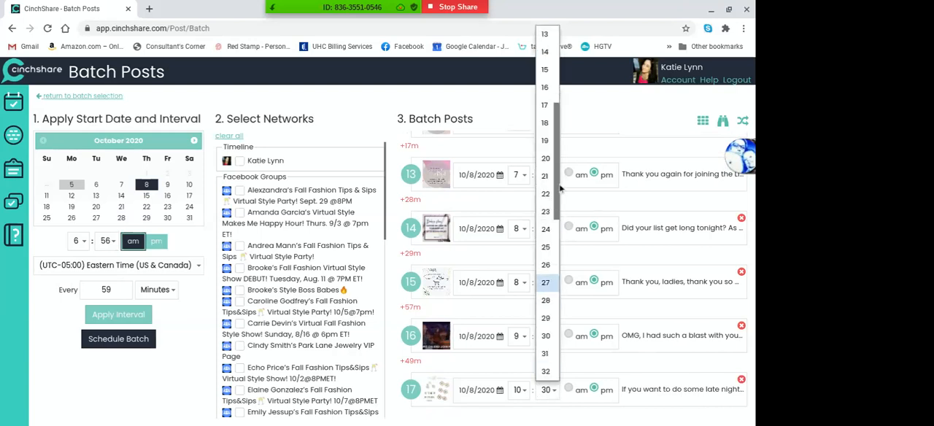
pyautogui.moveTo(559, 188); pyautogui.dragTo(547, 120)
pyautogui.click(546, 118)
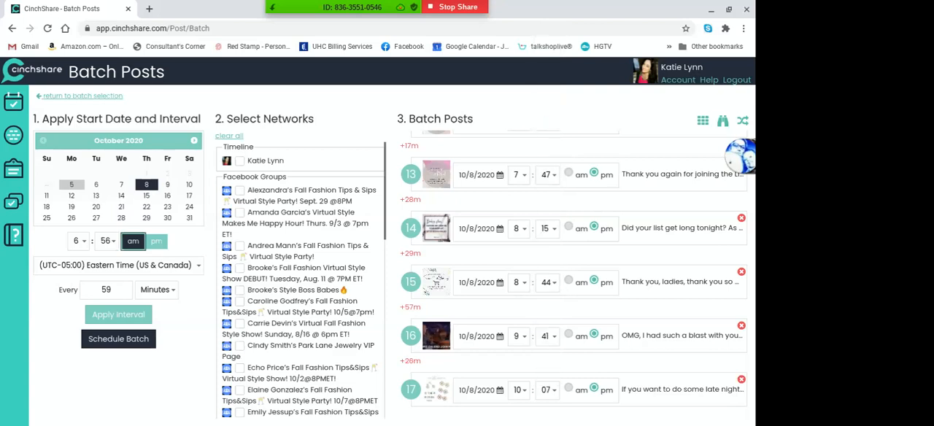
pyautogui.click(94, 342)
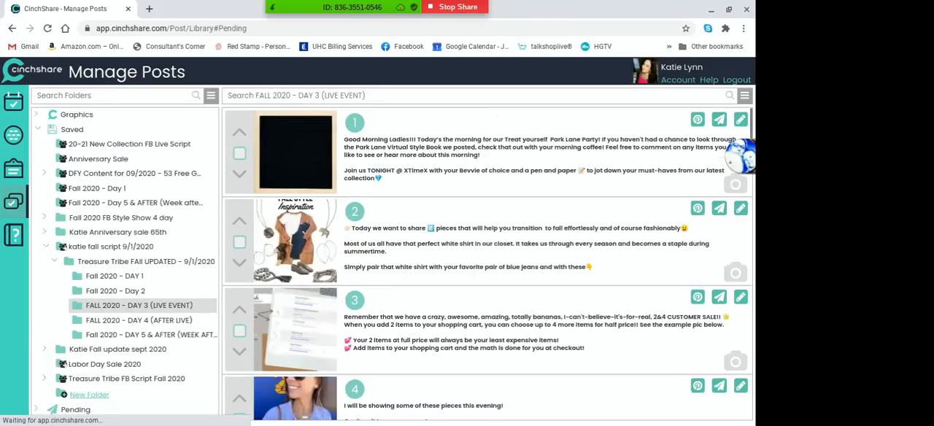
# Select all posts in the FALL 2020 - DAY 4 (AFTER LIVE) folder and start a batch post with them
pyautogui.click(146, 320)
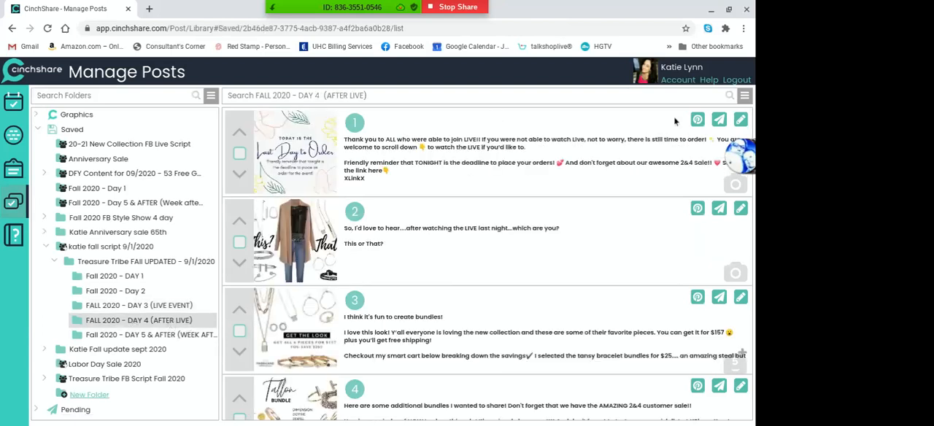
pyautogui.click(744, 95)
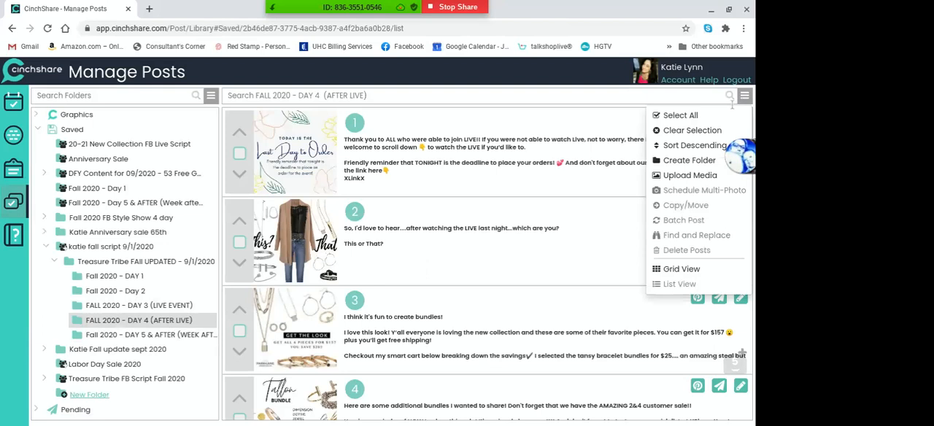
pyautogui.click(722, 116)
pyautogui.click(744, 95)
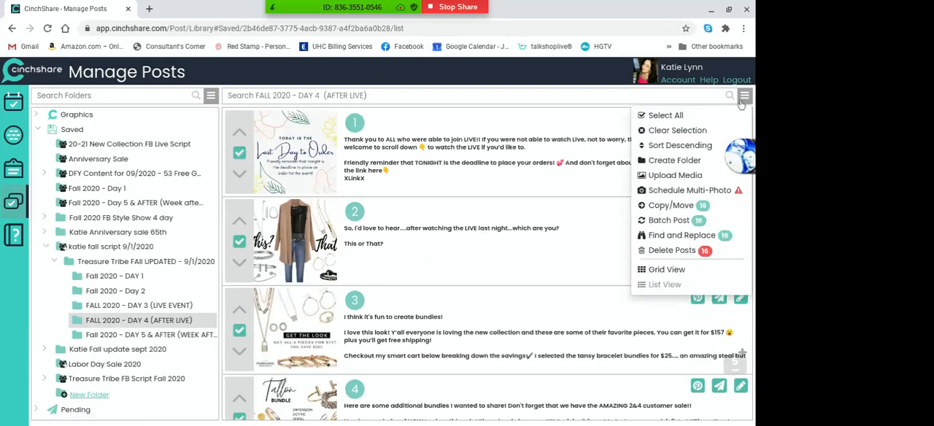
pyautogui.click(690, 222)
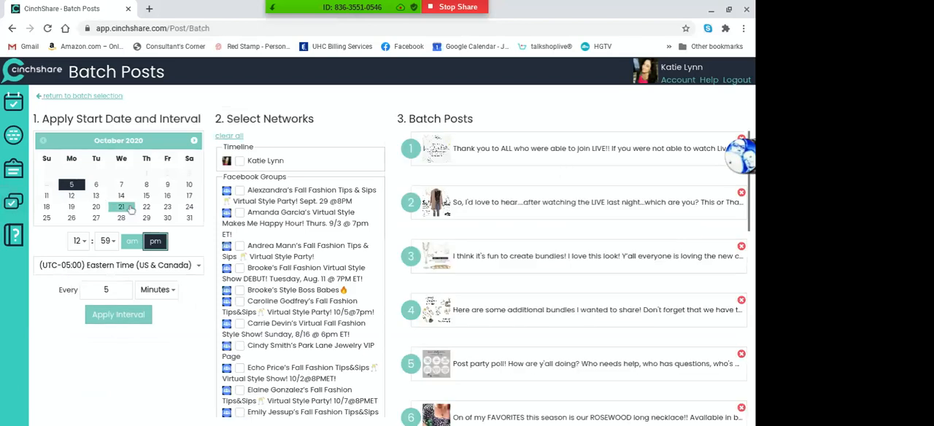
# Set the Day 4 batch to start on October 9, 2020 at 6:59 am
pyautogui.click(168, 185)
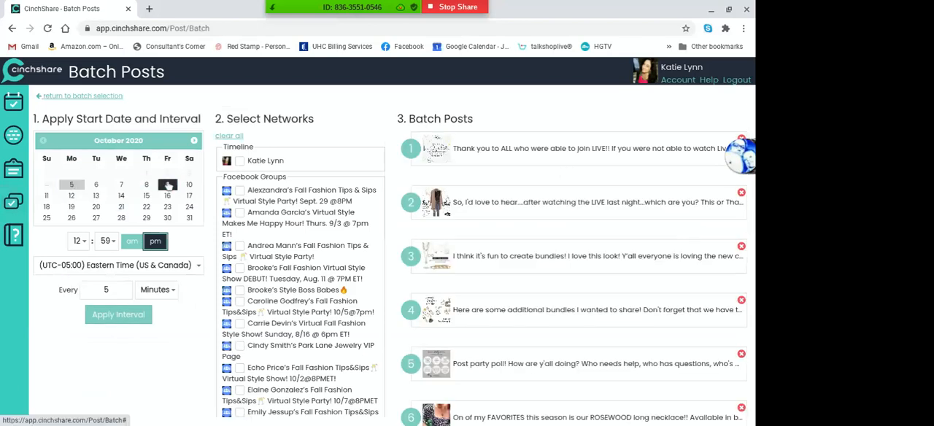
pyautogui.click(80, 241)
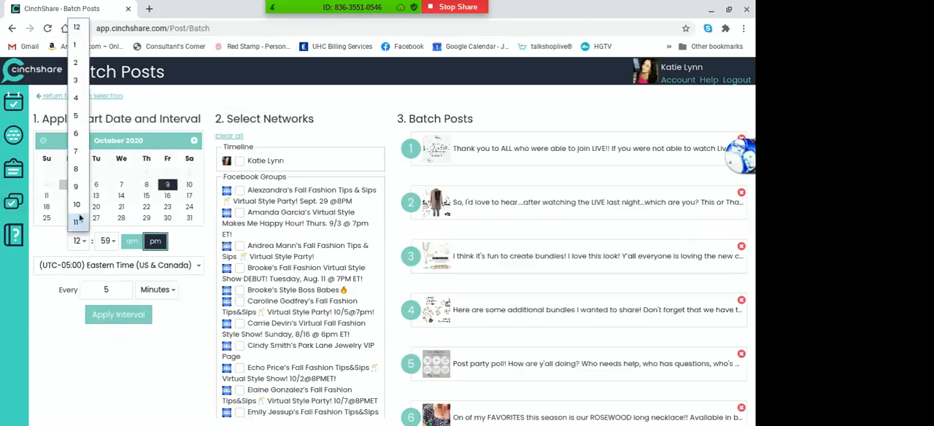
pyautogui.click(74, 140)
pyautogui.click(131, 242)
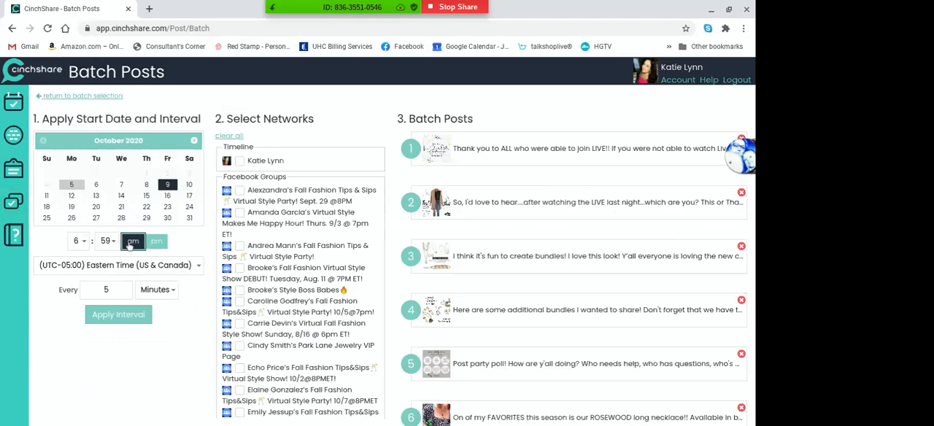
# Apply a 61-minute interval to the Day 4 batch, check the last post times, and schedule the batch
pyautogui.press('Right')
pyautogui.press('BackSpace')
pyautogui.write('61')
pyautogui.click(134, 318)
pyautogui.scroll(-8, 573, 313)
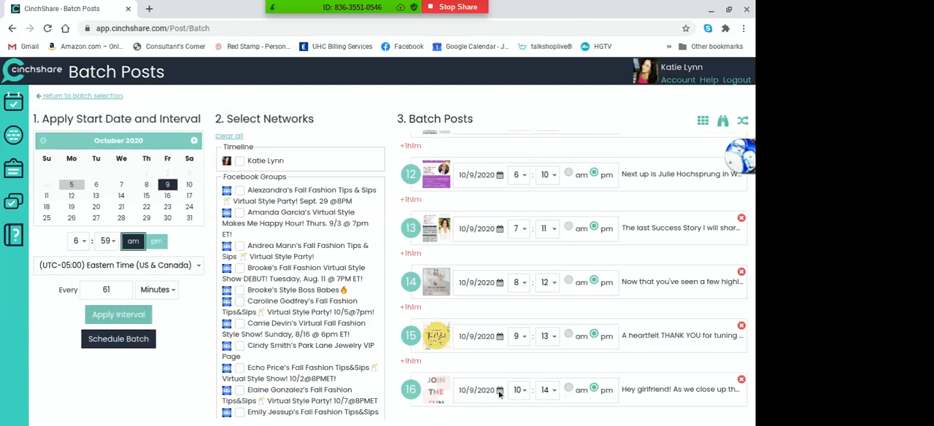
pyautogui.click(118, 340)
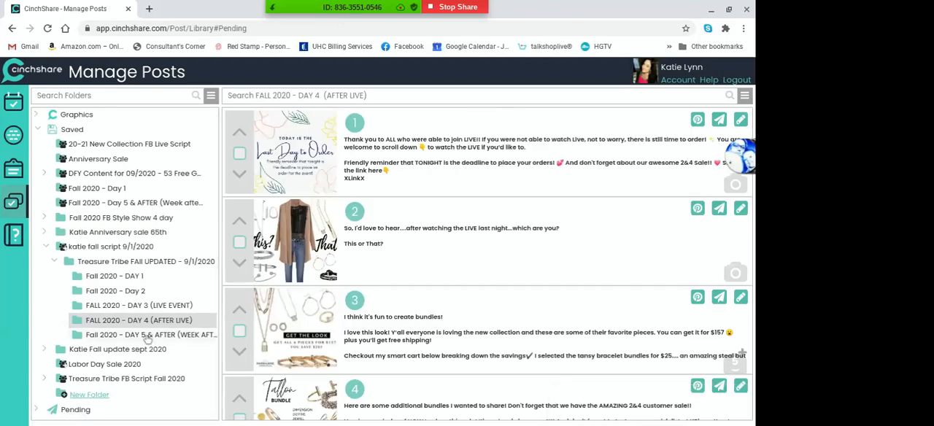
# Select all posts in the Fall 2020 - DAY 5 & AFTER folder and start a batch post with them
pyautogui.click(147, 337)
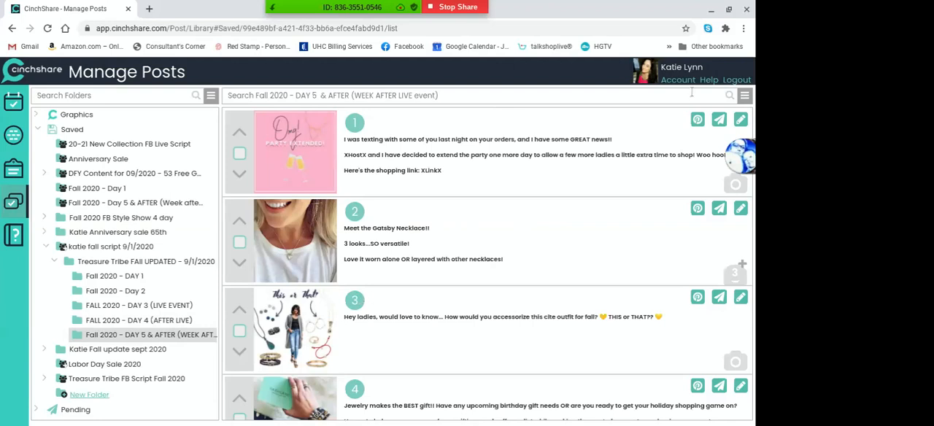
pyautogui.click(744, 95)
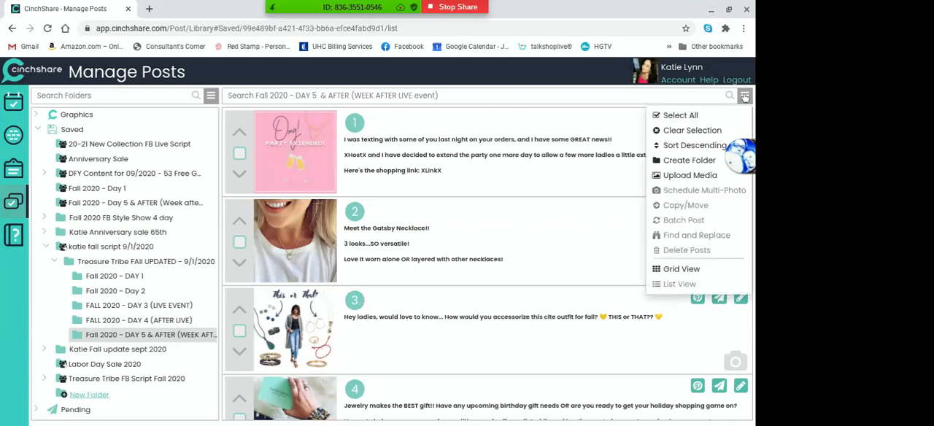
pyautogui.click(716, 119)
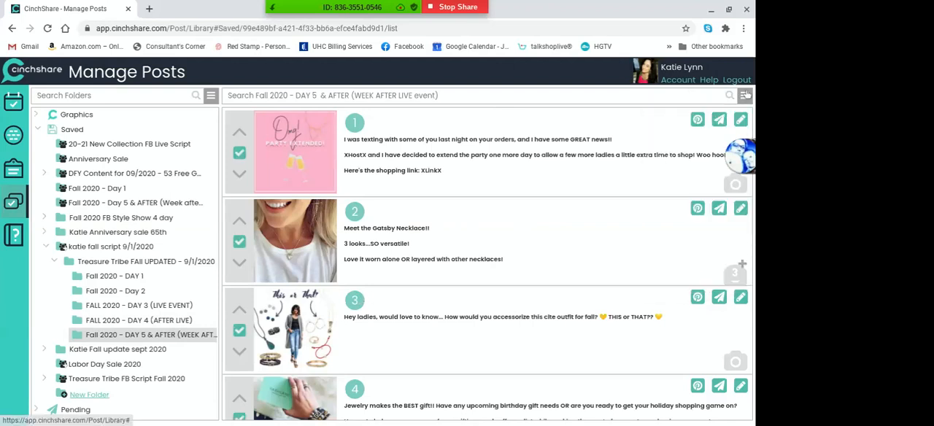
pyautogui.click(745, 96)
pyautogui.click(677, 223)
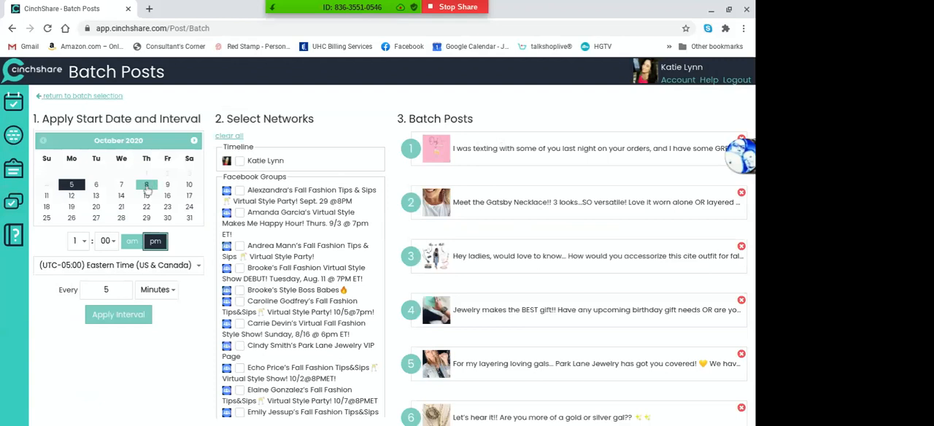
# Set the Day 5 batch to start on October 10, 2020 at 7:00 am
pyautogui.click(189, 186)
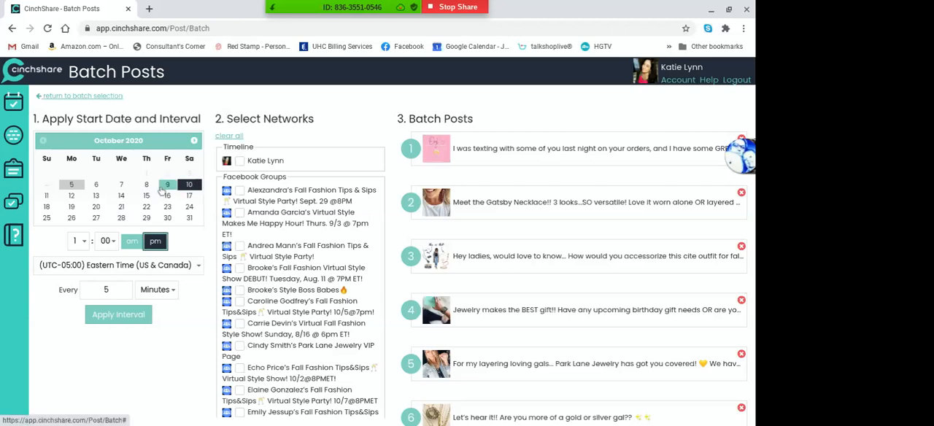
pyautogui.click(79, 241)
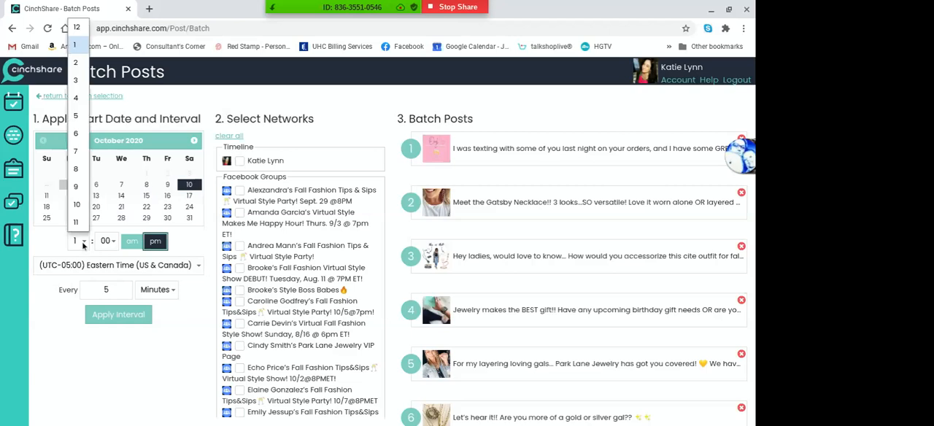
pyautogui.click(75, 151)
pyautogui.click(132, 242)
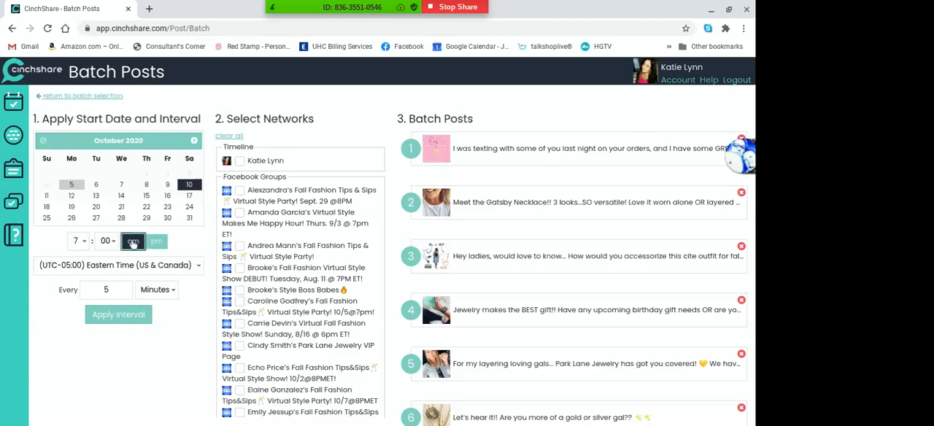
# Apply a 45-minute interval to the Day 5 batch and review the resulting times through the last post
pyautogui.click(123, 286)
pyautogui.write('9')
pyautogui.press('BackSpace')
pyautogui.write('45')
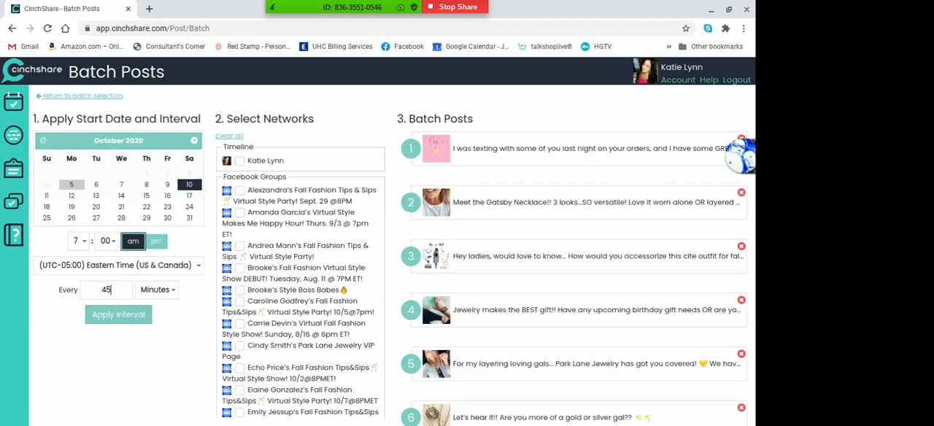
pyautogui.click(121, 316)
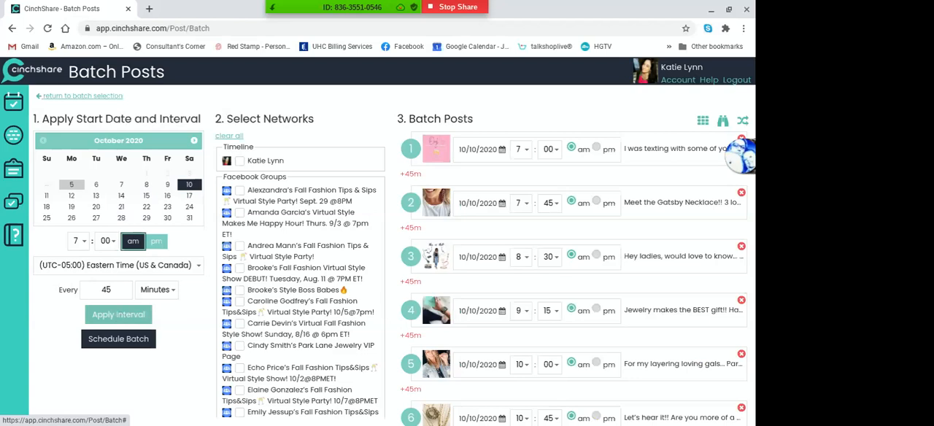
pyautogui.scroll(-8, 573, 278)
pyautogui.scroll(-5, 573, 277)
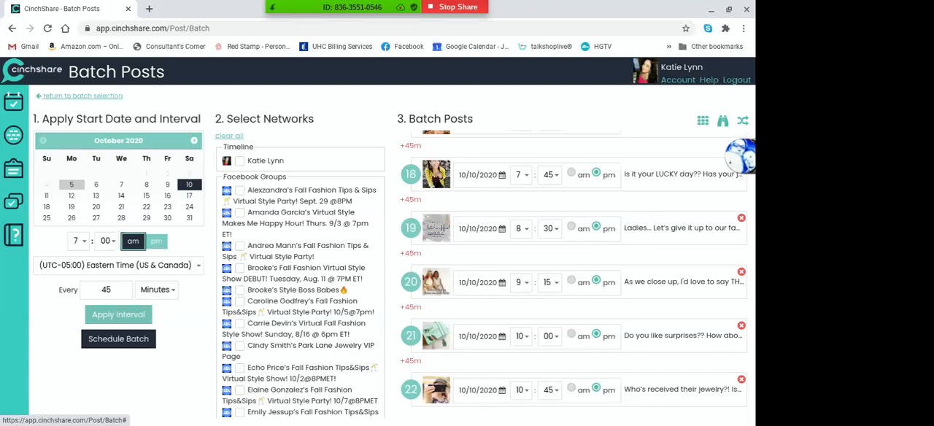
# Reschedule the "Do you like surprises??" post in the Day 5 batch to October 15, 2020 at 10:00 am
pyautogui.click(502, 337)
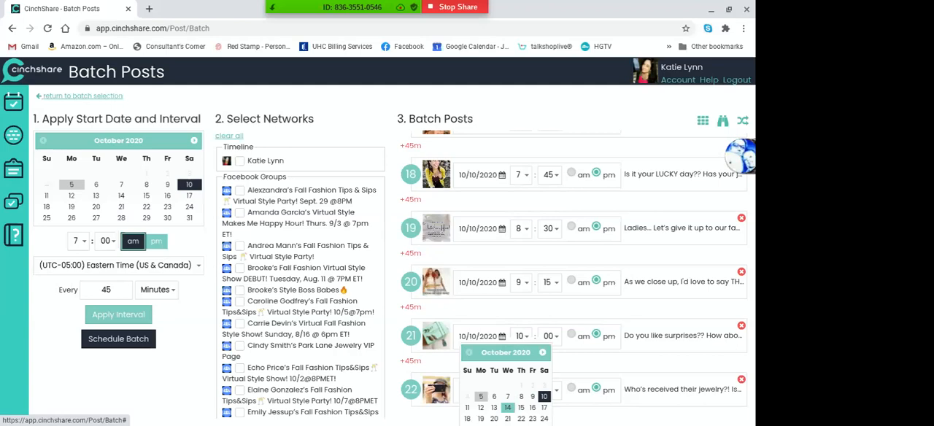
pyautogui.click(521, 407)
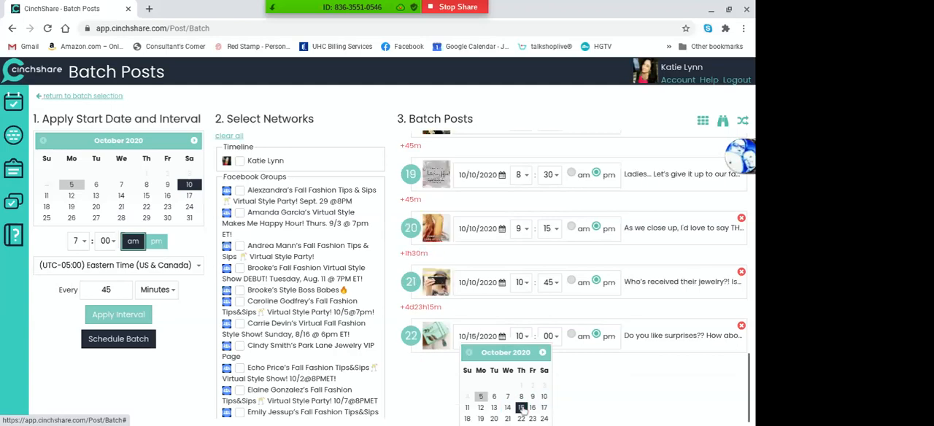
pyautogui.click(600, 376)
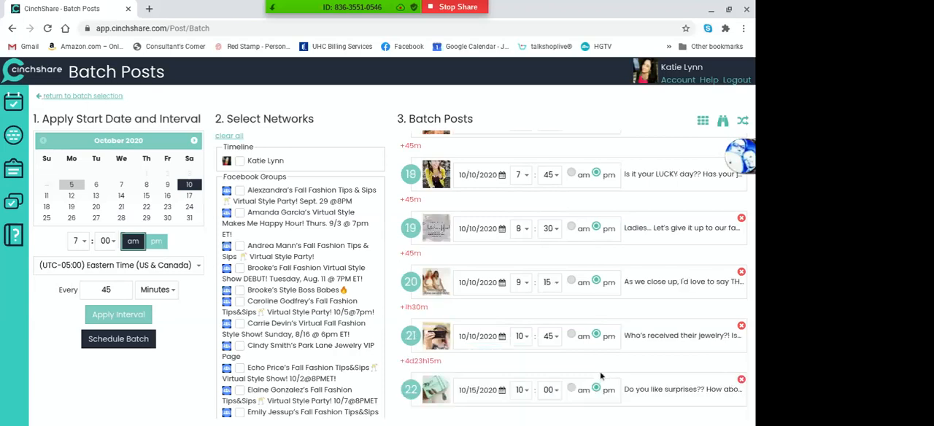
pyautogui.click(571, 387)
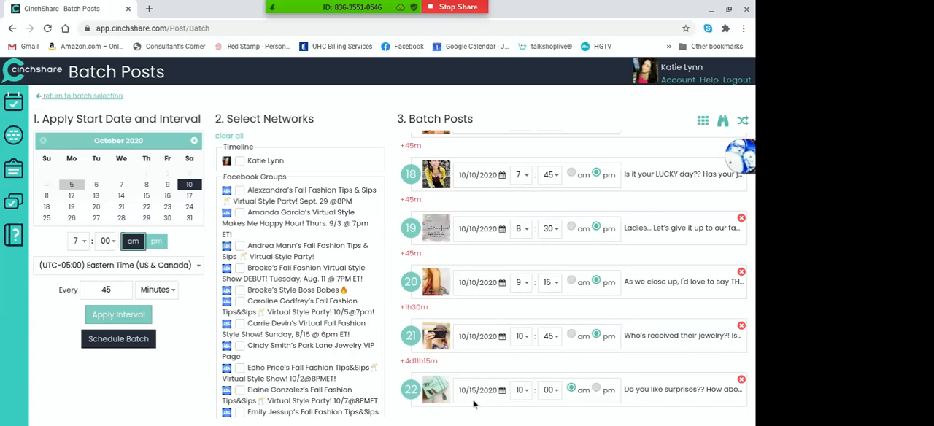
# Reschedule the "Who's received their jewelry?!" post to October 22, 2020 at 10:45 am
pyautogui.click(503, 337)
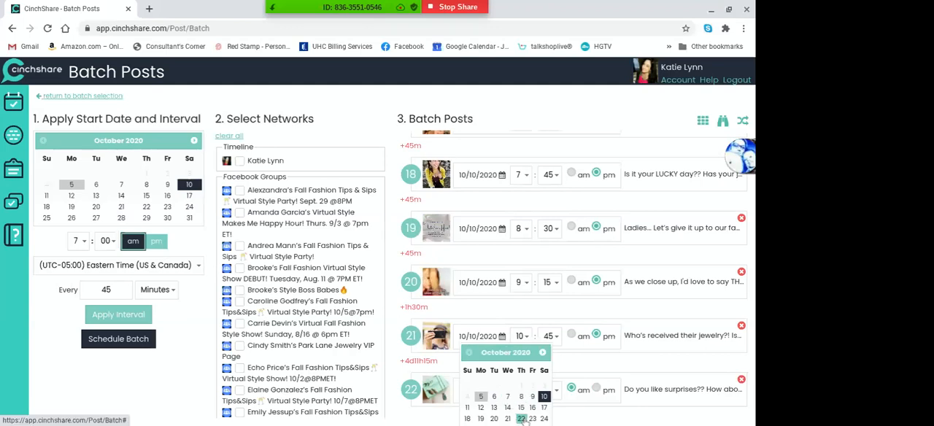
pyautogui.click(521, 420)
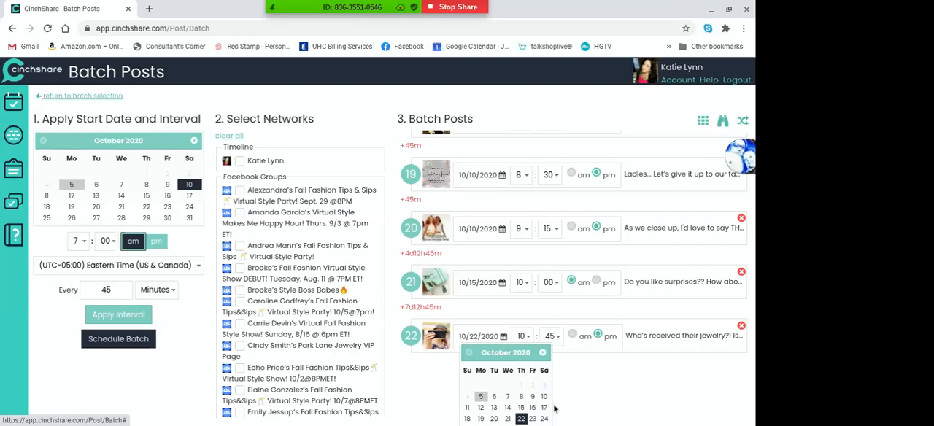
pyautogui.click(579, 394)
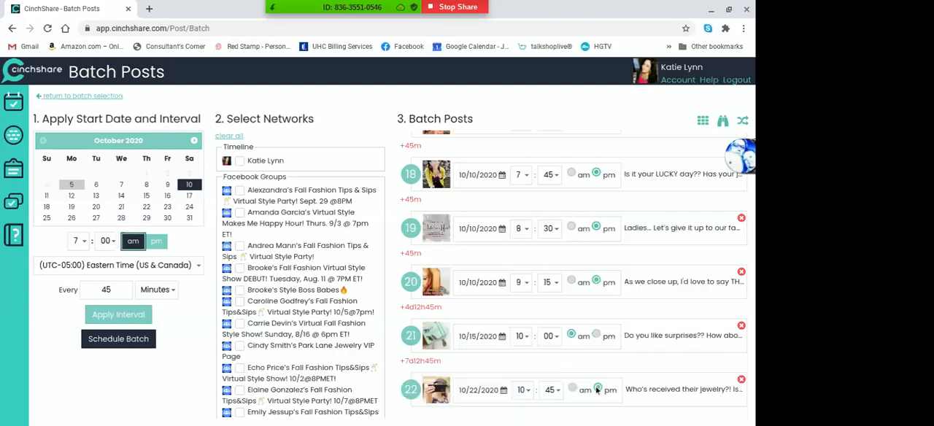
pyautogui.click(572, 389)
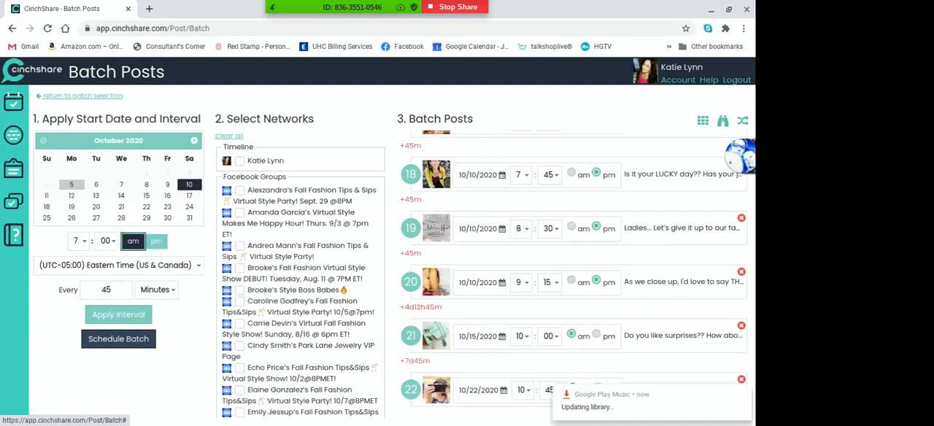
# Schedule the Day 5 & After batch with its adjusted post times
pyautogui.click(134, 340)
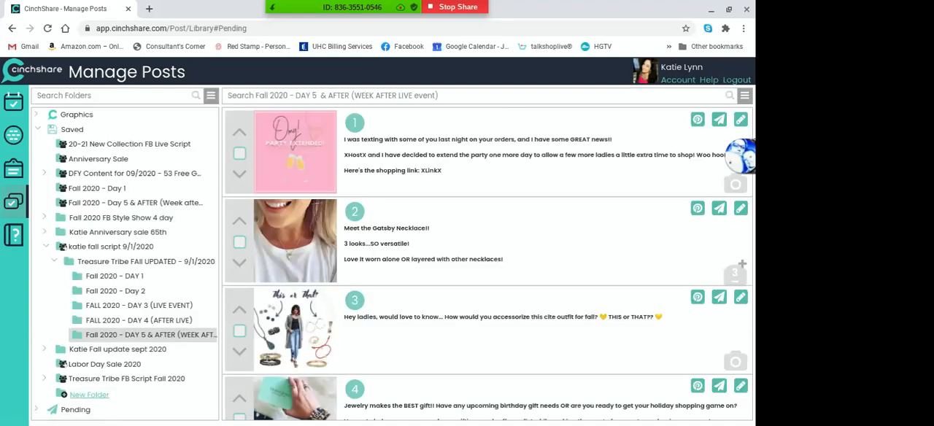
# Filter the pending posts to the hostess's Fall Fashion Tips&Sips party group for 10/8 at 8PM and select all of them
pyautogui.click(75, 410)
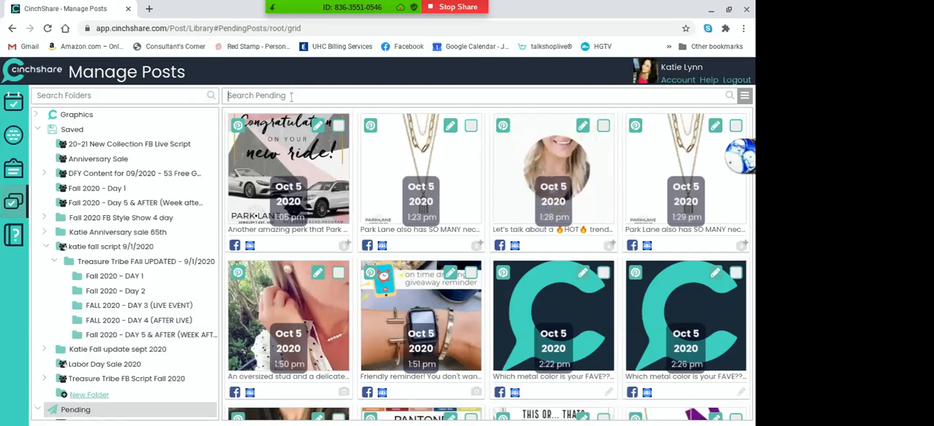
pyautogui.click(290, 96)
pyautogui.write('mich')
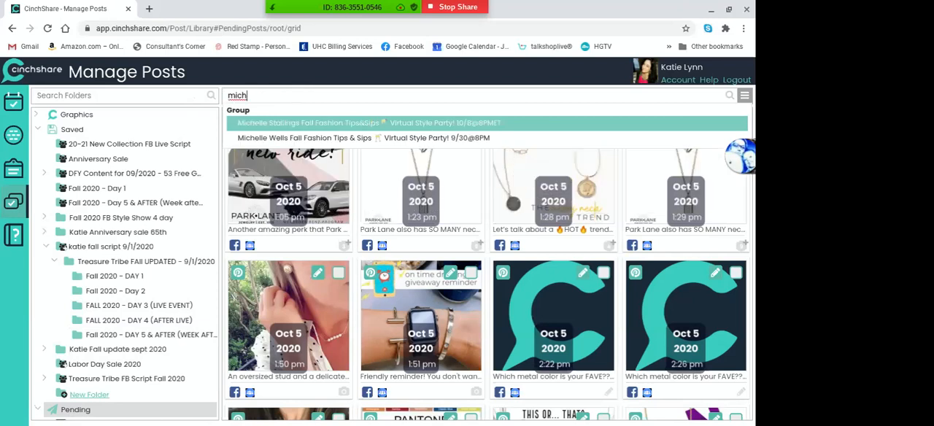
pyautogui.click(298, 122)
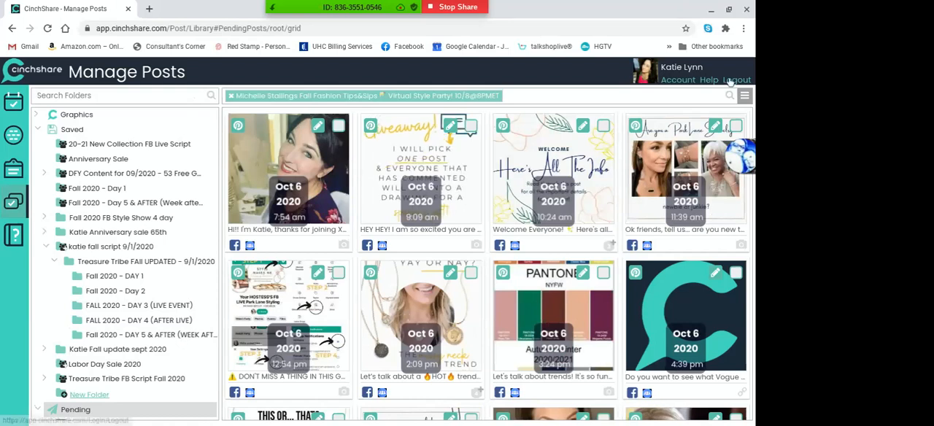
pyautogui.click(744, 95)
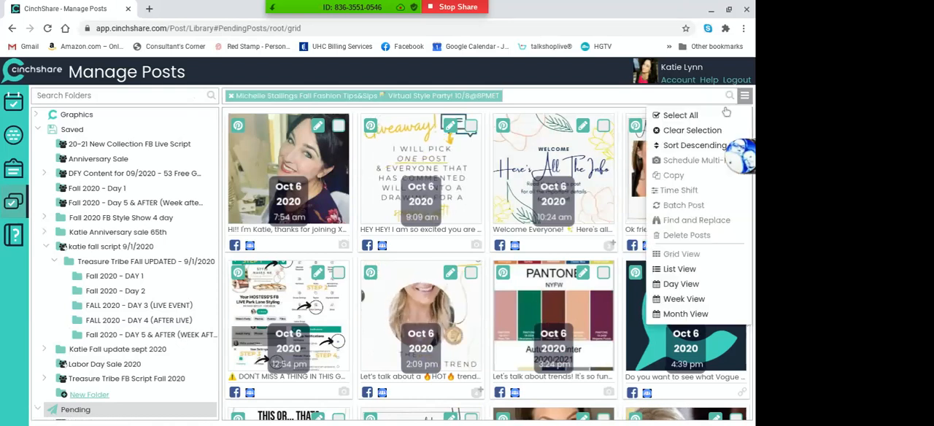
pyautogui.click(682, 115)
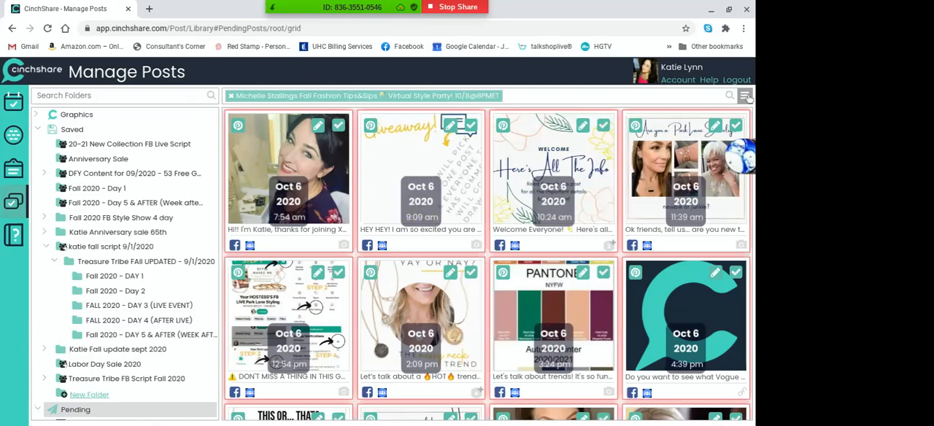
# Search the selected posts with Find and Replace for XCloseX, using "Friday, October 9th at 9PM ET" as the replacement text
pyautogui.click(744, 96)
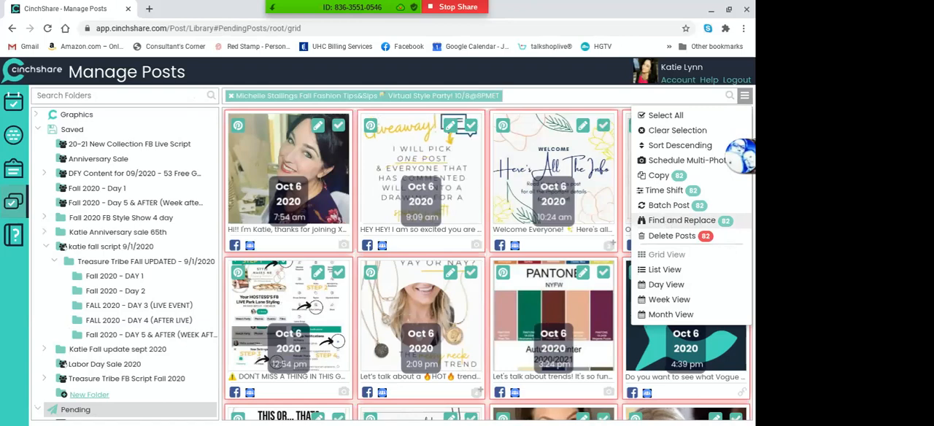
pyautogui.click(668, 221)
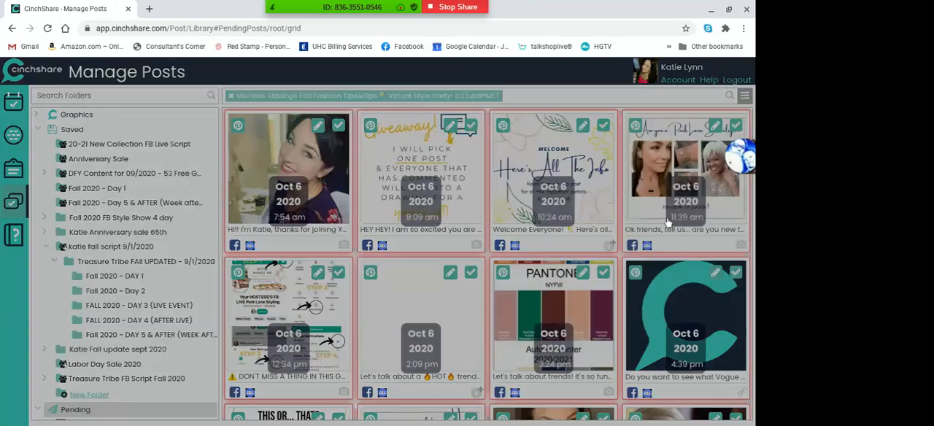
pyautogui.click(276, 124)
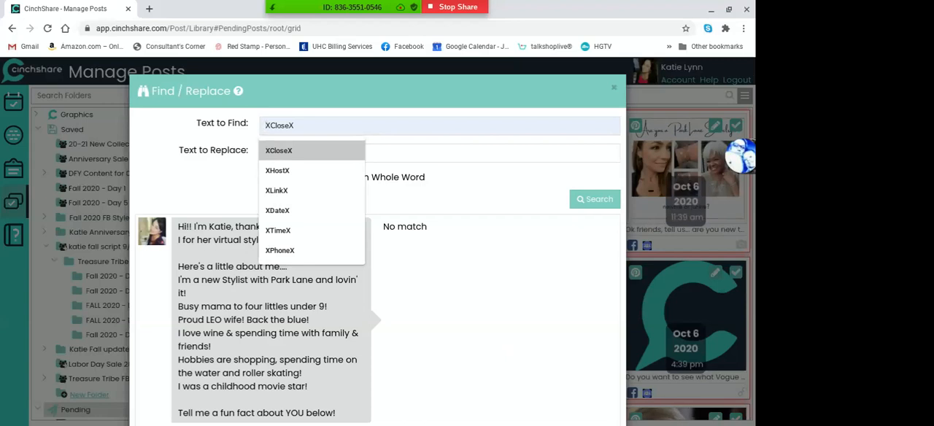
pyautogui.click(288, 152)
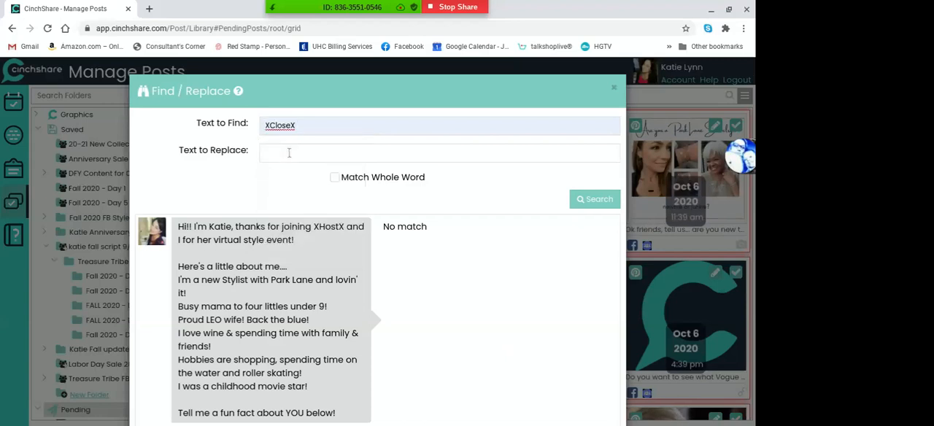
pyautogui.click(288, 152)
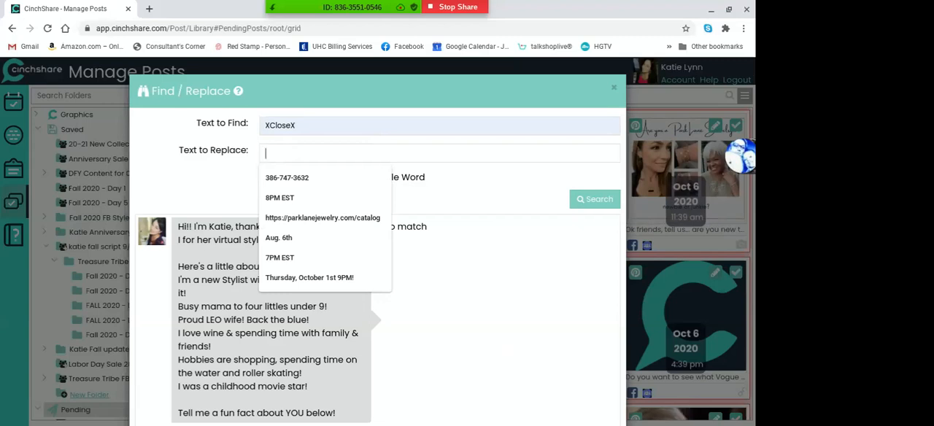
pyautogui.write('FRida')
pyautogui.press('BackSpace')
pyautogui.press('BackSpace')
pyautogui.press('BackSpace')
pyautogui.press('BackSpace')
pyautogui.write('riday, ')
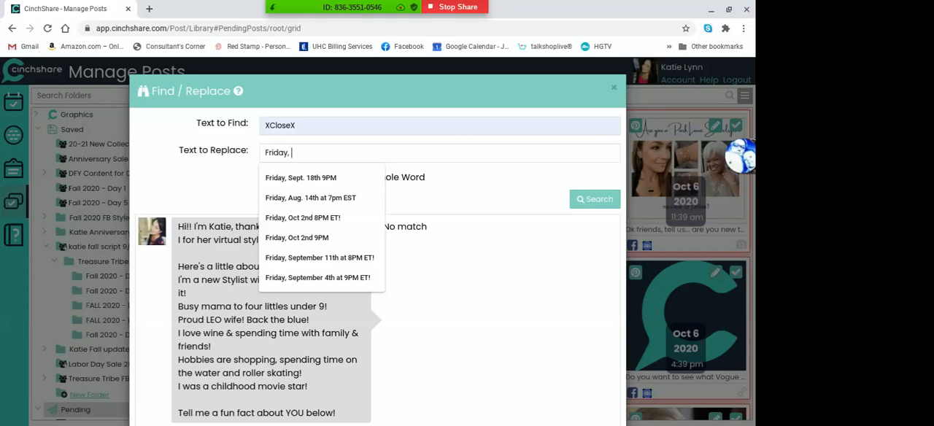
pyautogui.write('October')
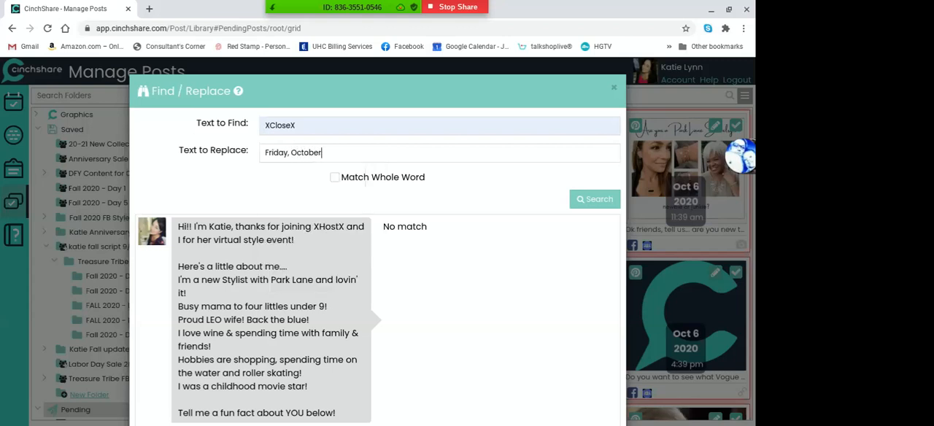
pyautogui.write(' 9th at 9PM ET')
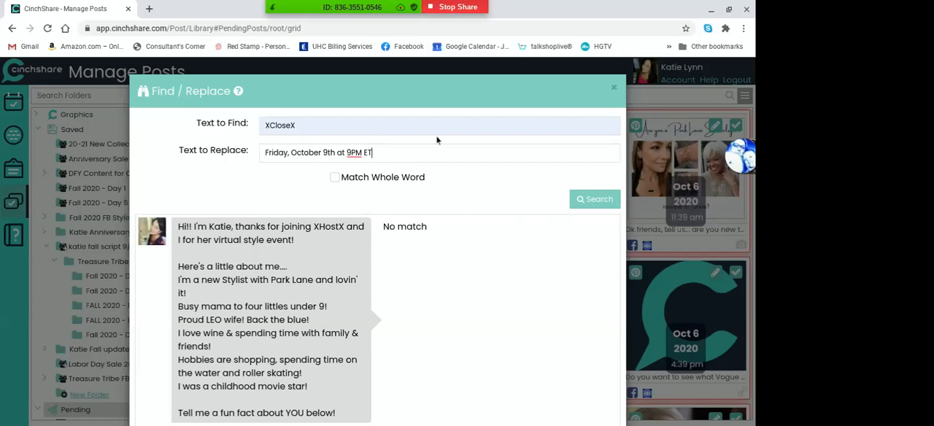
pyautogui.click(595, 198)
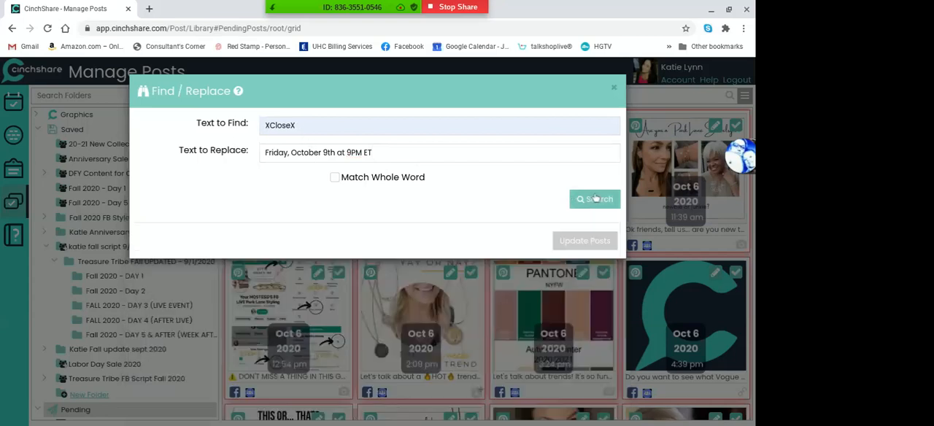
# Review the XCloseX replacement previews through the last post and update the posts with the closing date
pyautogui.scroll(-7, 595, 198)
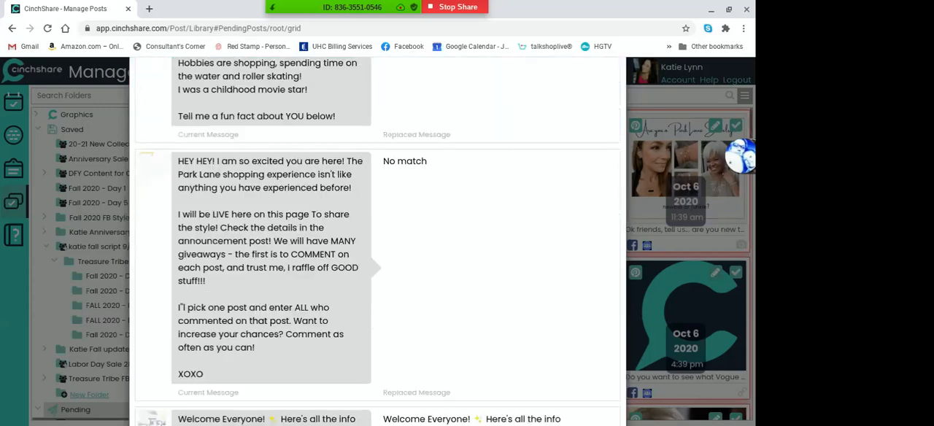
pyautogui.scroll(-3, 377, 240)
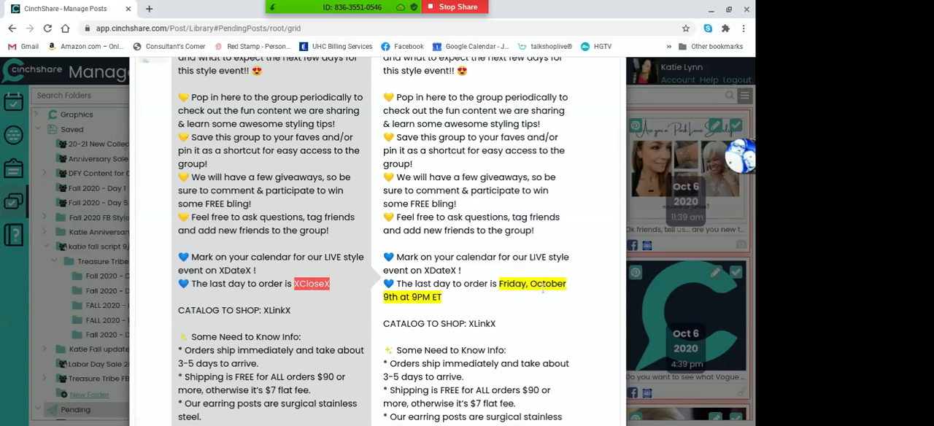
pyautogui.scroll(-20, 542, 290)
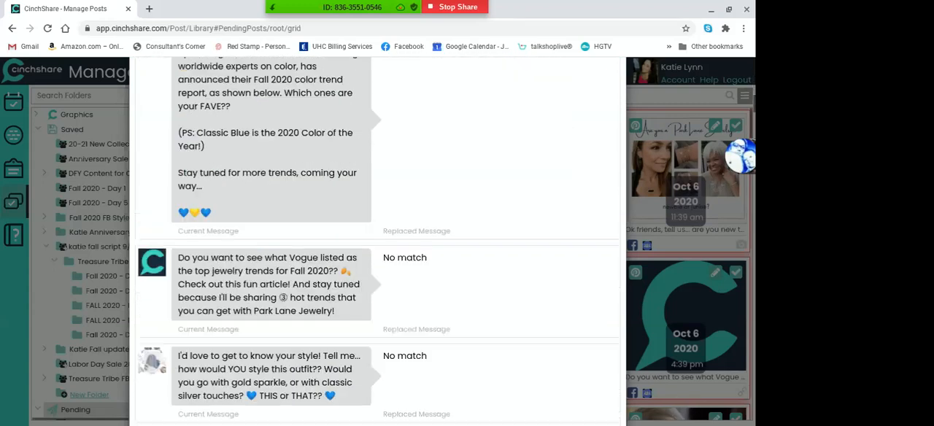
pyautogui.scroll(-20, 379, 240)
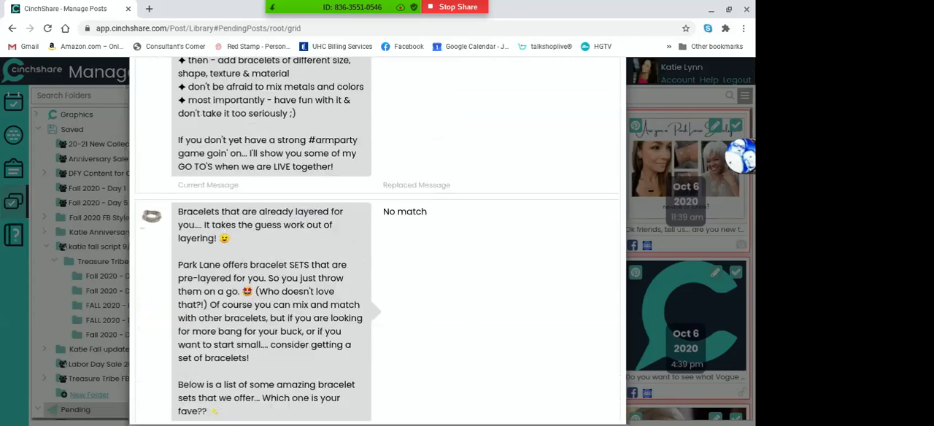
pyautogui.scroll(-20, 379, 241)
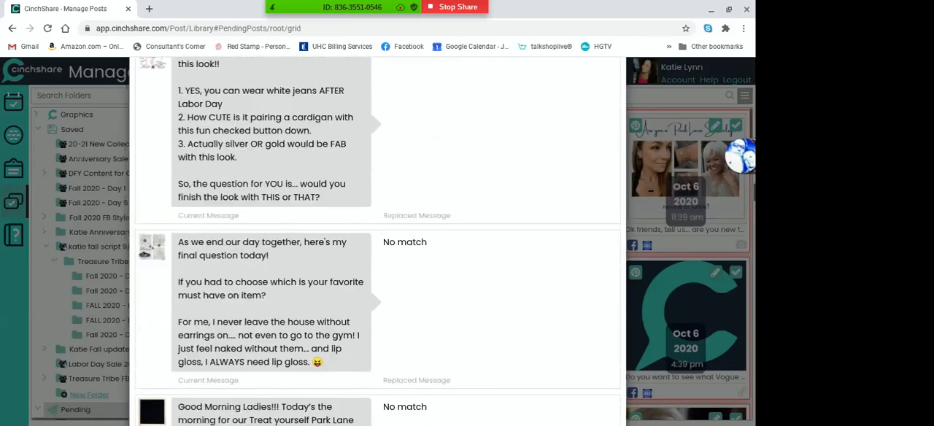
pyautogui.scroll(-20, 380, 240)
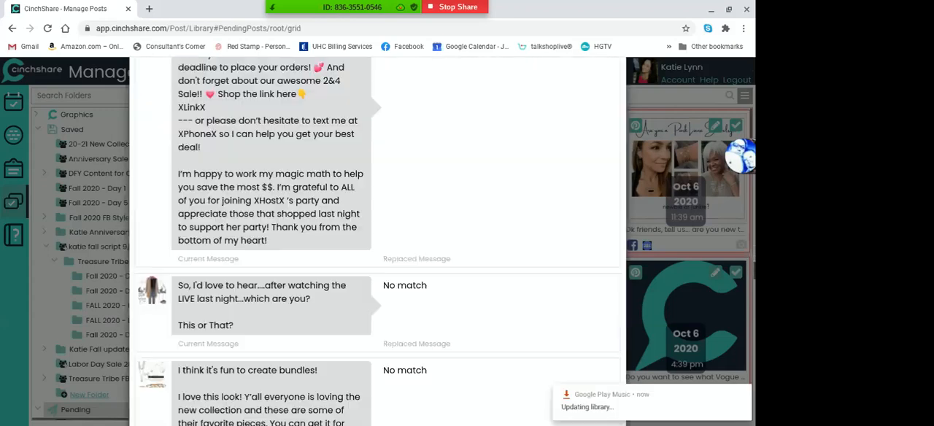
pyautogui.scroll(-10, 379, 241)
pyautogui.scroll(3, 379, 241)
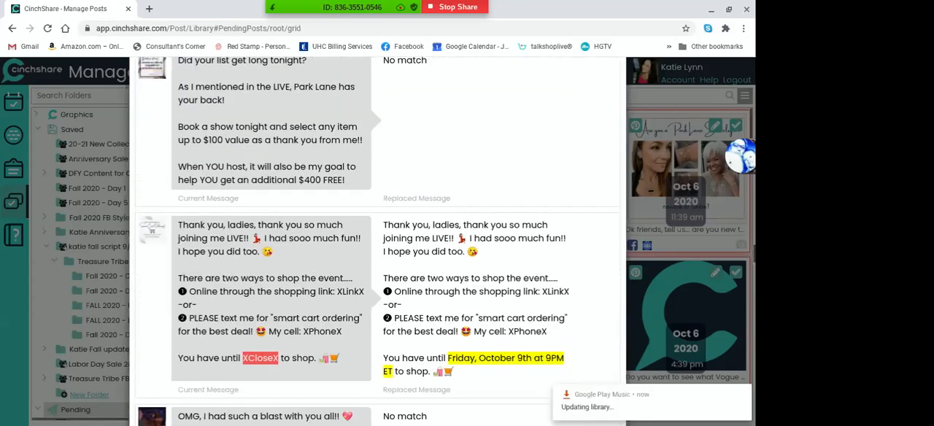
pyautogui.scroll(-2, 379, 241)
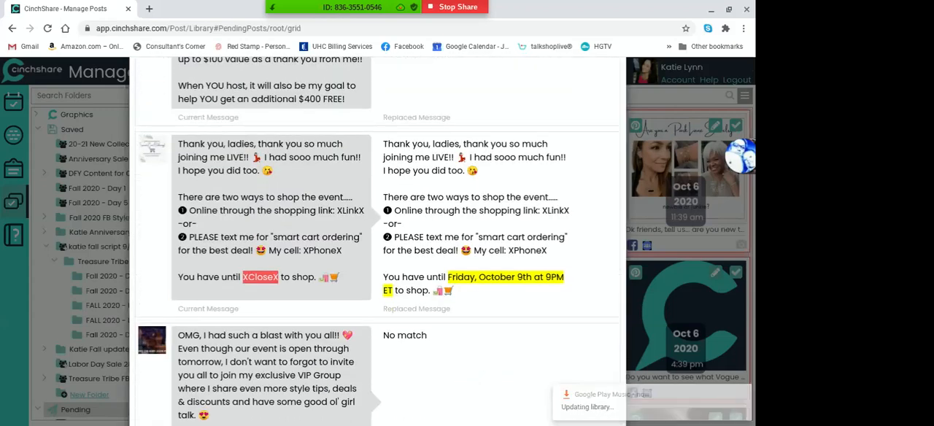
pyautogui.scroll(-5, 379, 241)
pyautogui.scroll(-15, 379, 240)
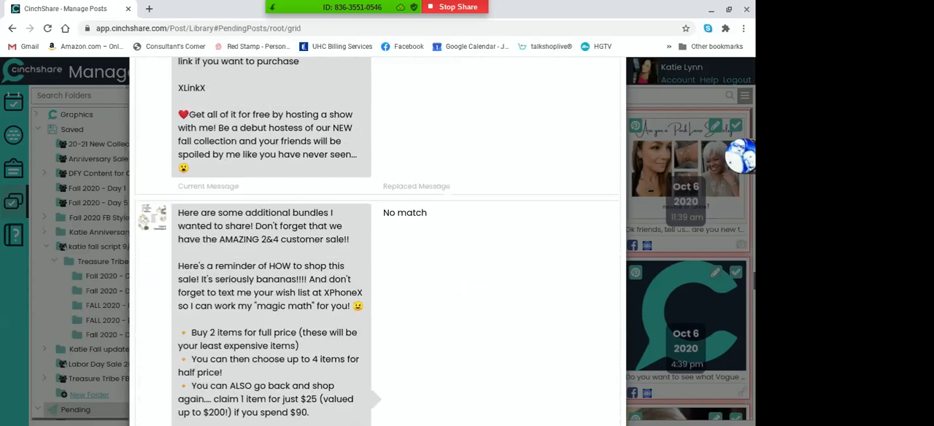
pyautogui.scroll(-15, 379, 240)
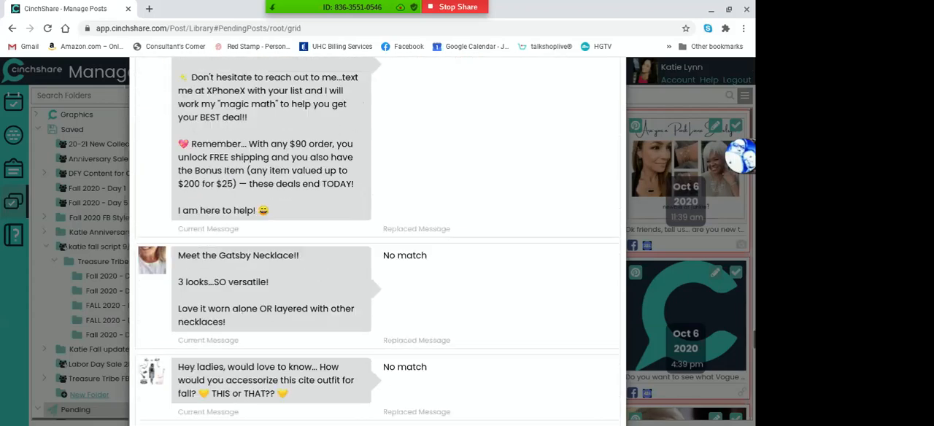
pyautogui.scroll(-15, 379, 241)
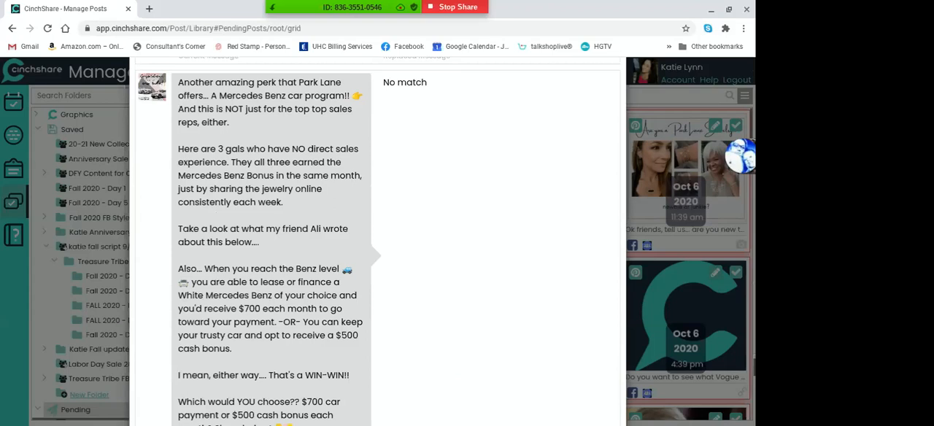
pyautogui.scroll(-10, 380, 241)
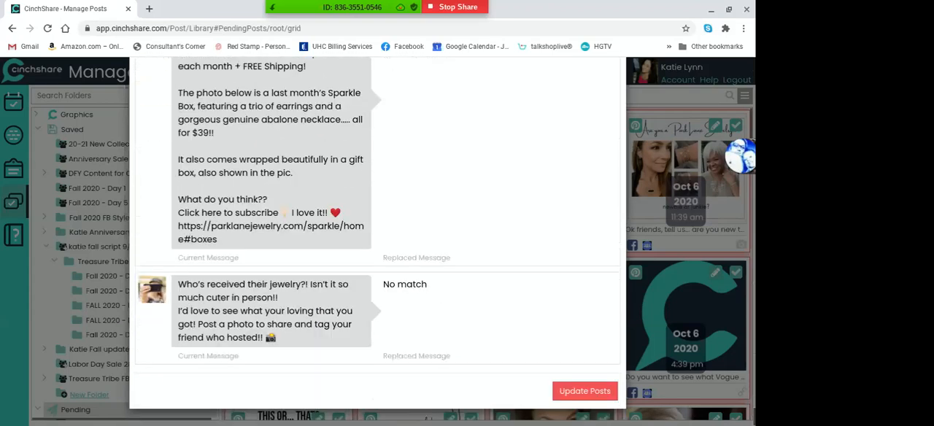
pyautogui.click(584, 392)
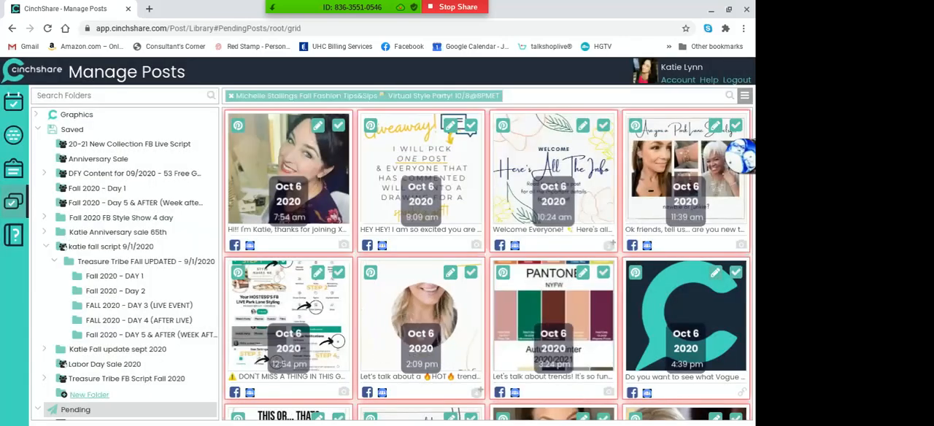
# Search the selected posts with Find and Replace for XHostX, using the hostess's first name as the replacement text
pyautogui.click(744, 96)
pyautogui.click(704, 218)
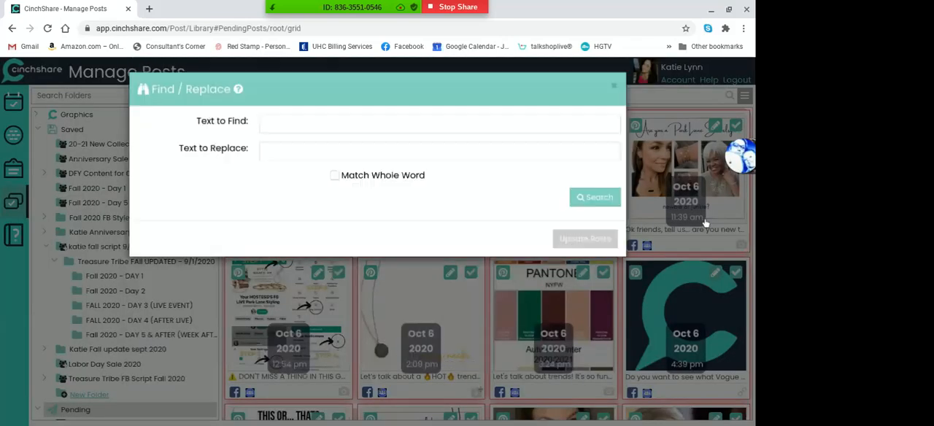
pyautogui.click(304, 124)
pyautogui.click(291, 169)
pyautogui.click(292, 156)
pyautogui.write('Michelle')
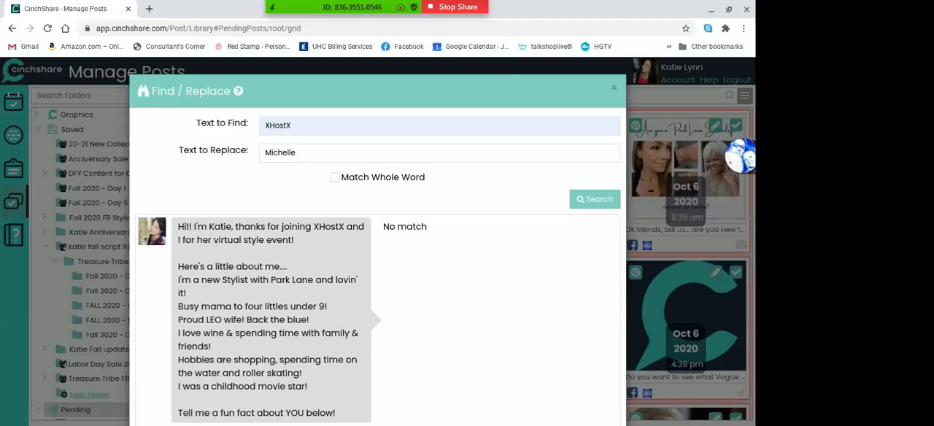
pyautogui.click(584, 201)
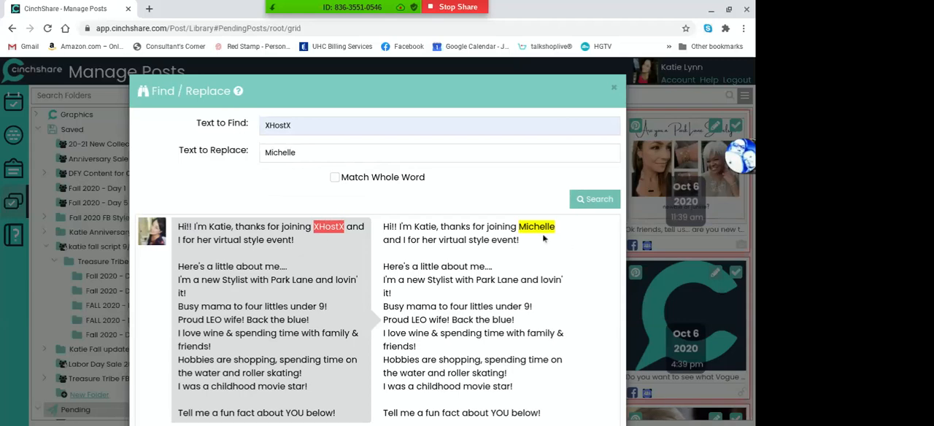
# Review the XHostX replacement previews through the last post and update the posts with the hostess's first name
pyautogui.scroll(-15, 542, 233)
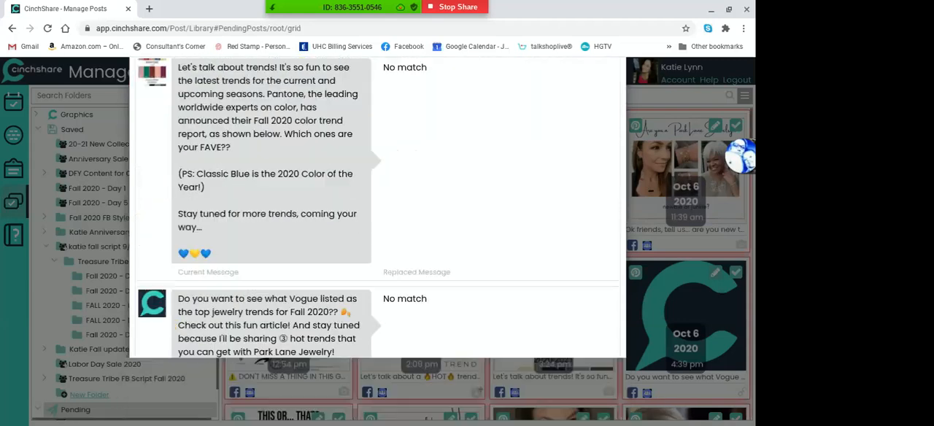
pyautogui.scroll(-15, 377, 241)
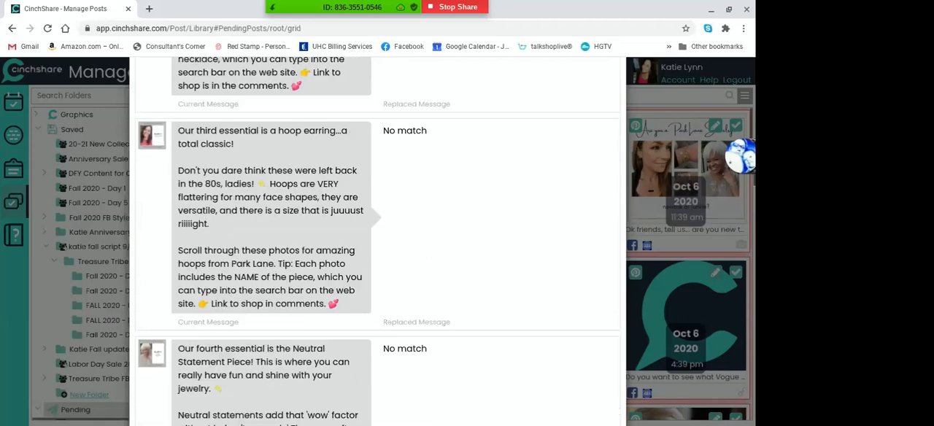
pyautogui.scroll(-15, 377, 240)
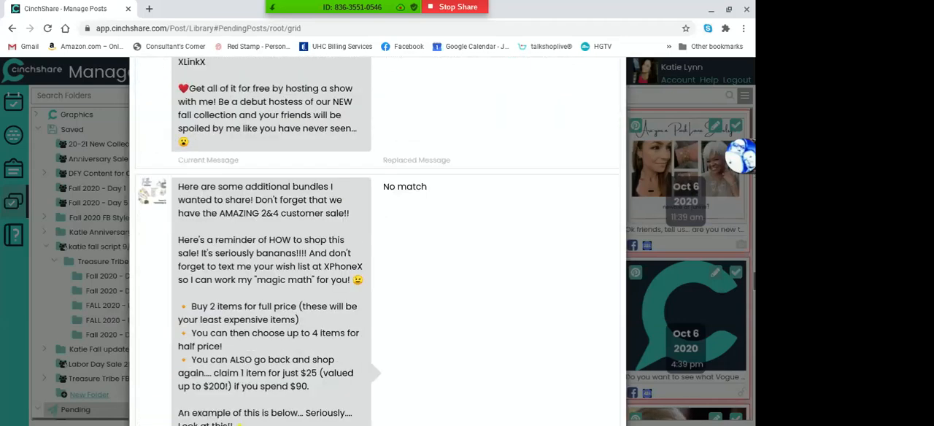
pyautogui.scroll(-15, 377, 241)
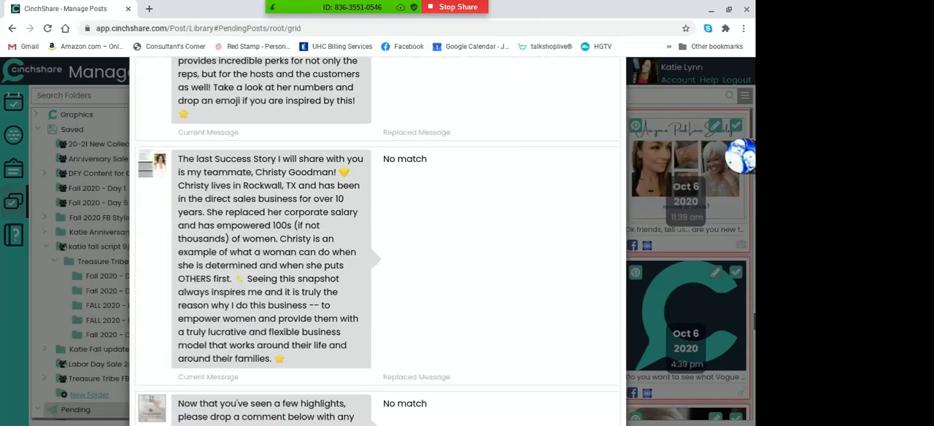
pyautogui.scroll(-15, 377, 241)
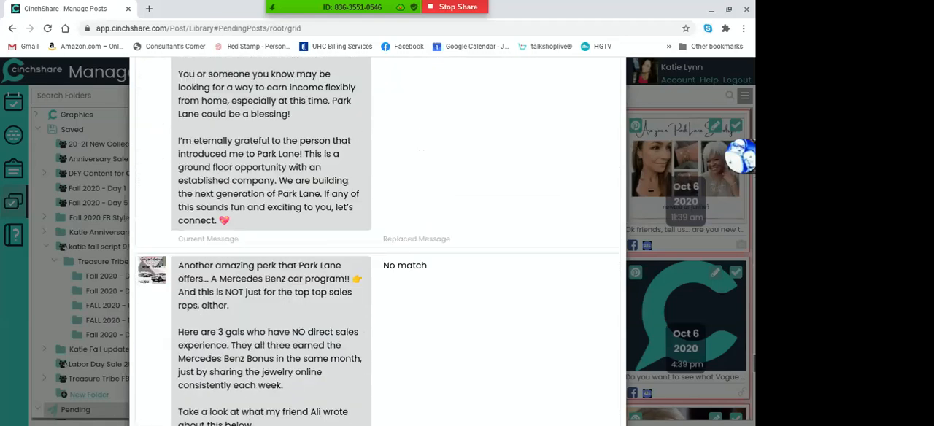
pyautogui.scroll(-15, 377, 240)
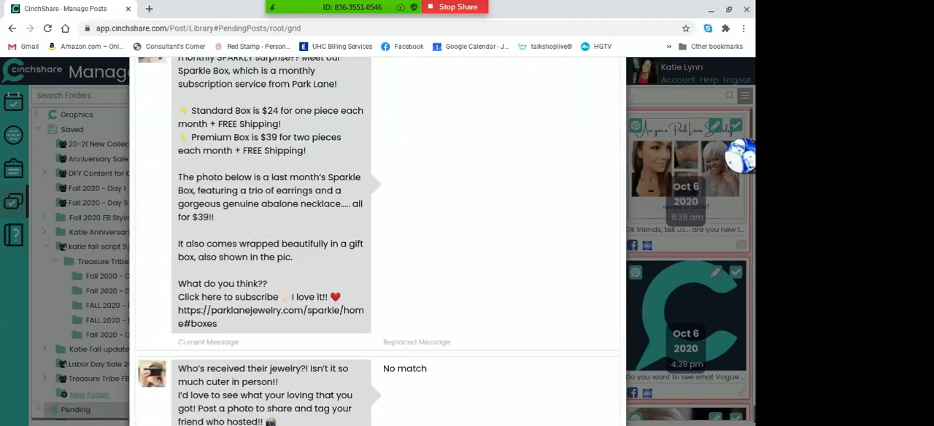
pyautogui.click(570, 392)
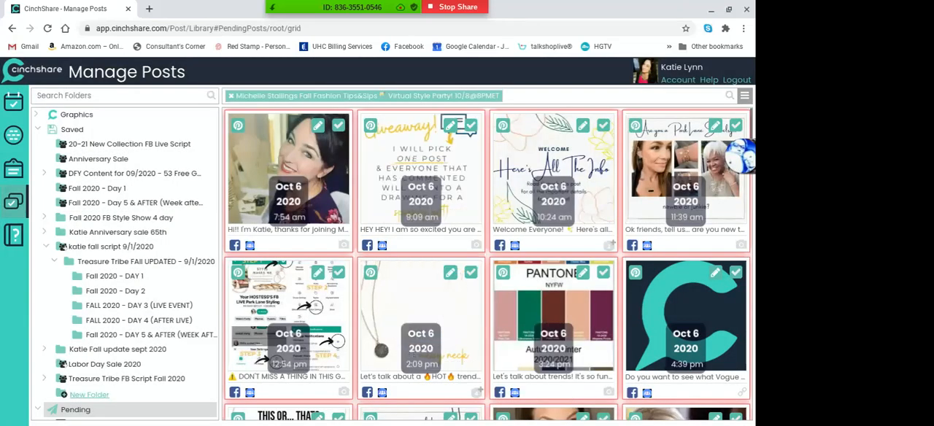
# Start a new Find and Replace on the selected posts with XDateX as the text to find
pyautogui.click(745, 95)
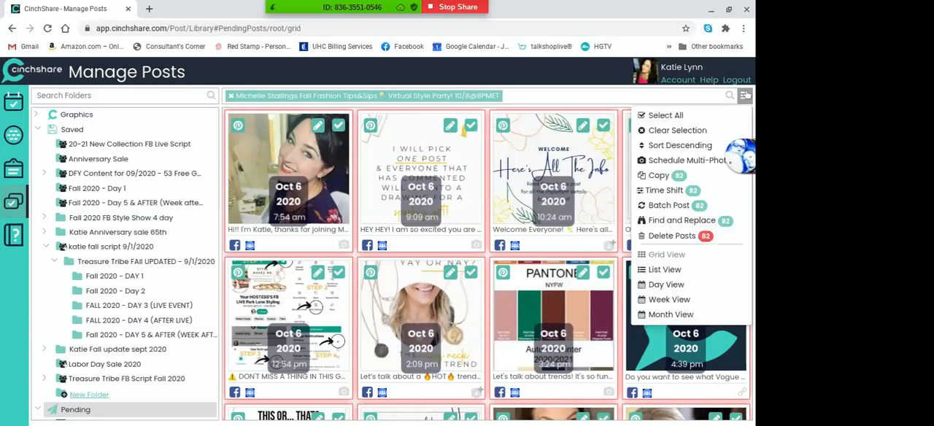
pyautogui.click(690, 221)
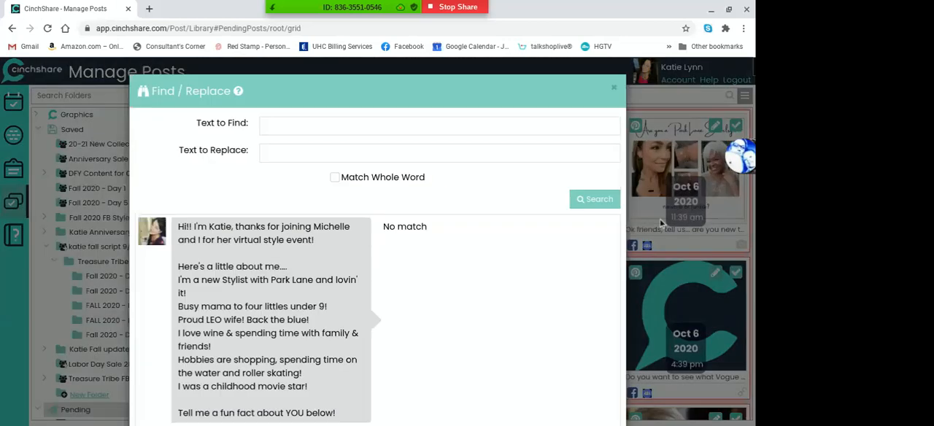
pyautogui.click(329, 124)
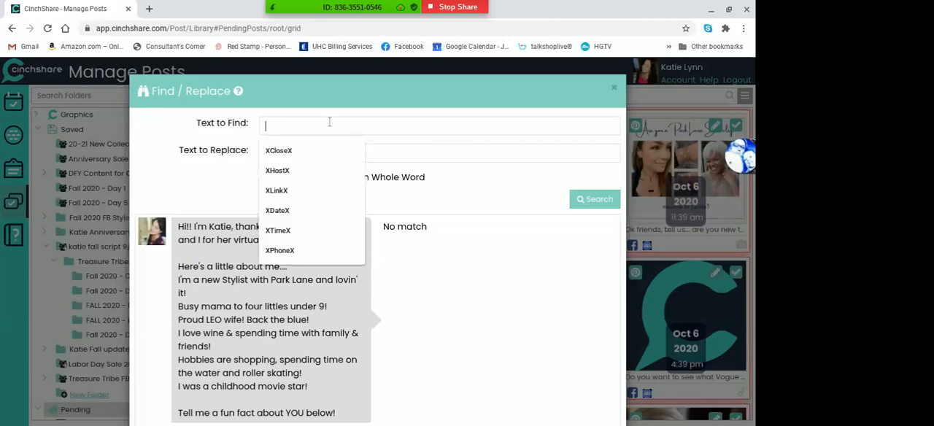
pyautogui.click(298, 210)
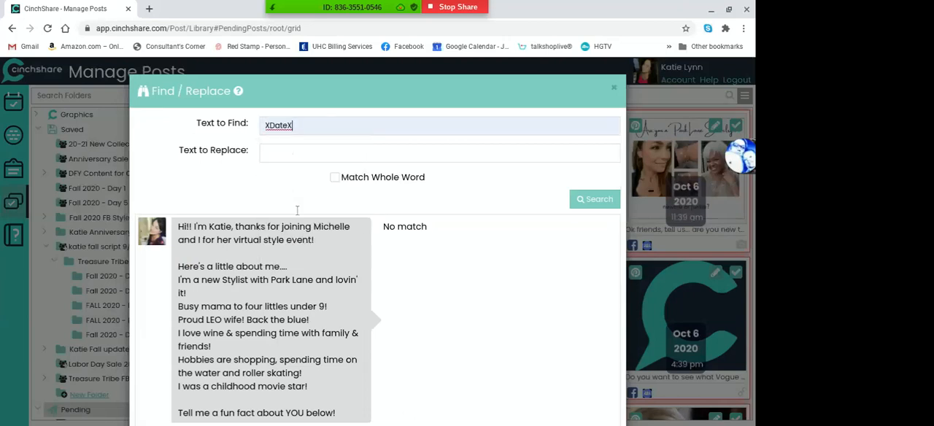
pyautogui.click(297, 151)
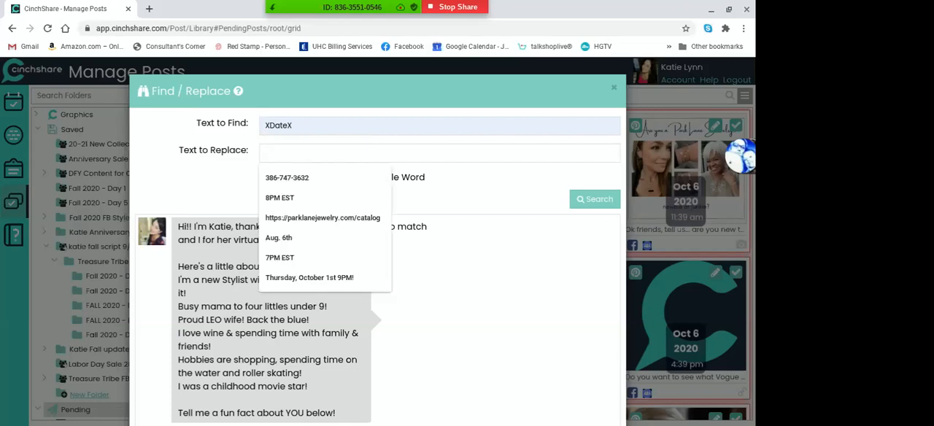
pyautogui.write('Wed')
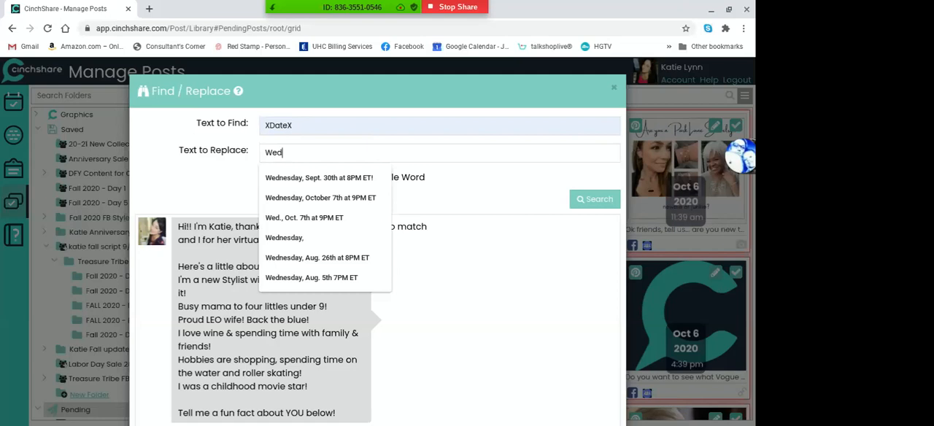
pyautogui.press('BackSpace')
pyautogui.press('BackSpace')
pyautogui.press('BackSpace')
# Set the replacement text to "Thursday, October 8th at 8PM ET" and search the selected posts for XDateX
pyautogui.write('Thursday')
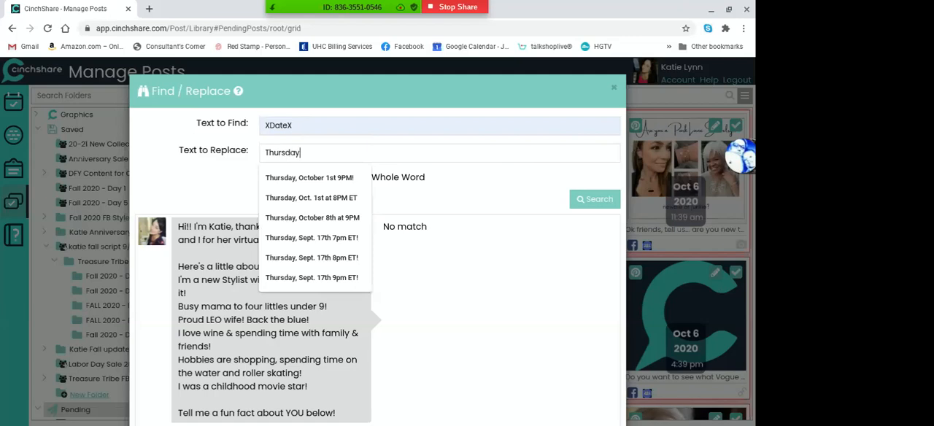
pyautogui.press('Down')
pyautogui.press('Down')
pyautogui.press('Down')
pyautogui.press('Return')
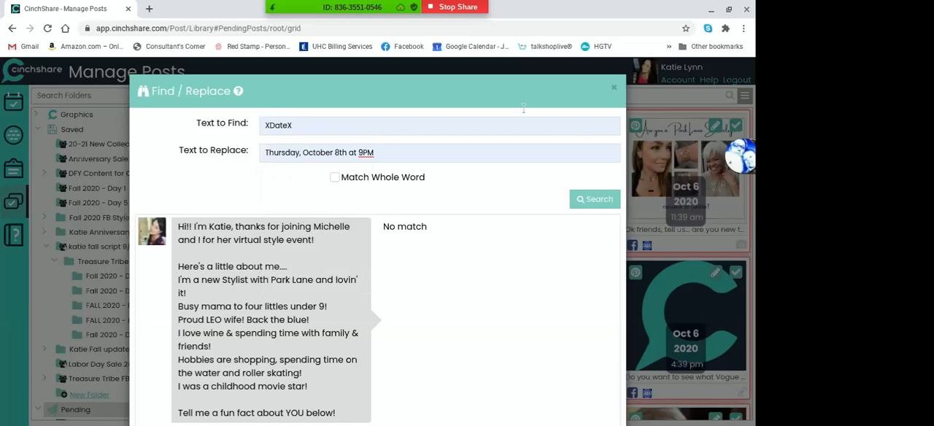
pyautogui.press('BackSpace')
pyautogui.press('BackSpace')
pyautogui.press('BackSpace')
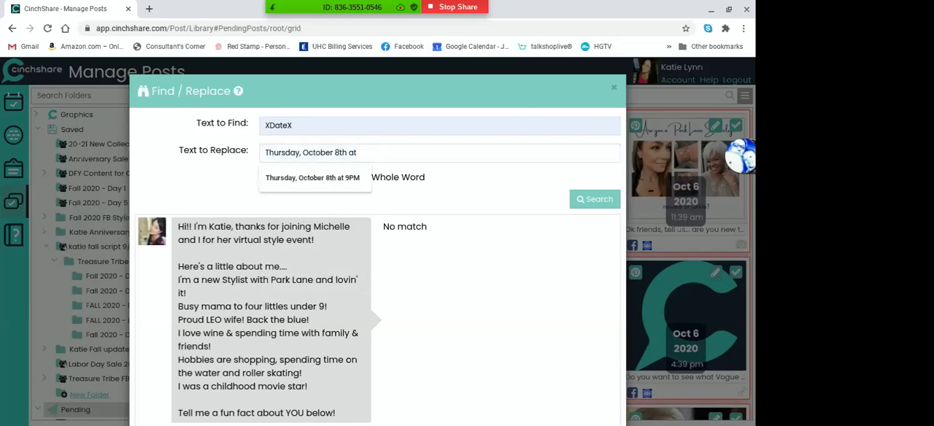
pyautogui.write('8PM ET')
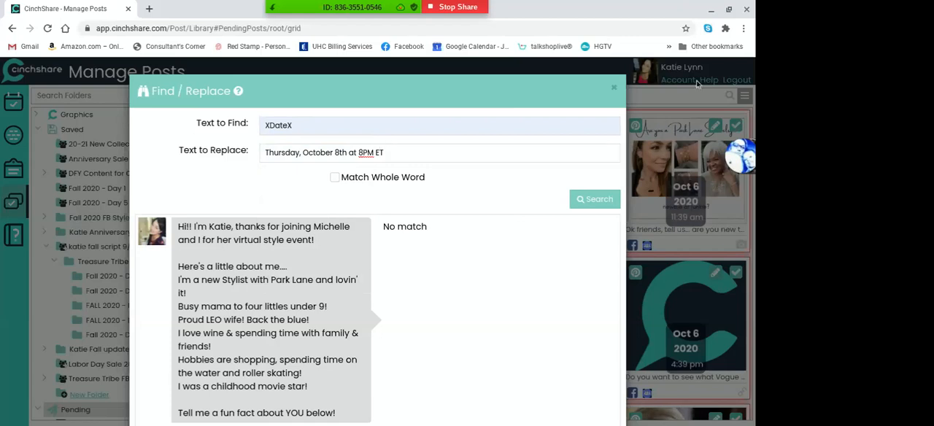
pyautogui.click(582, 202)
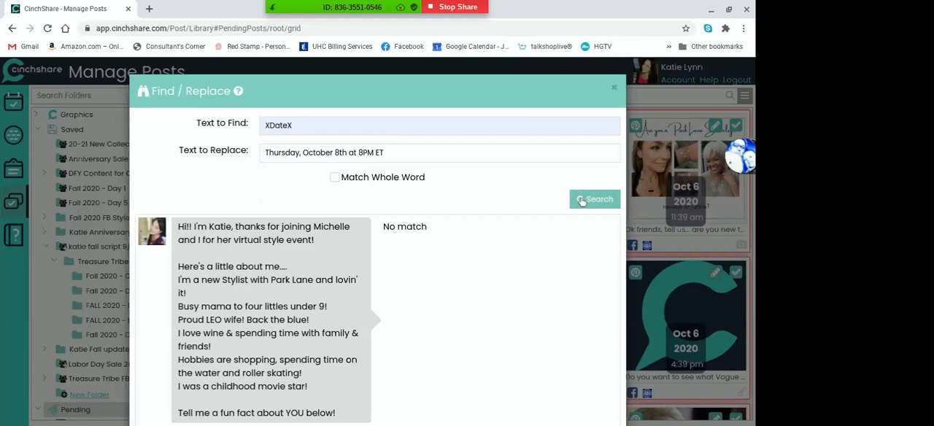
# Review the XDateX replacement previews through the last post and update the posts with the live event date
pyautogui.scroll(-10, 581, 201)
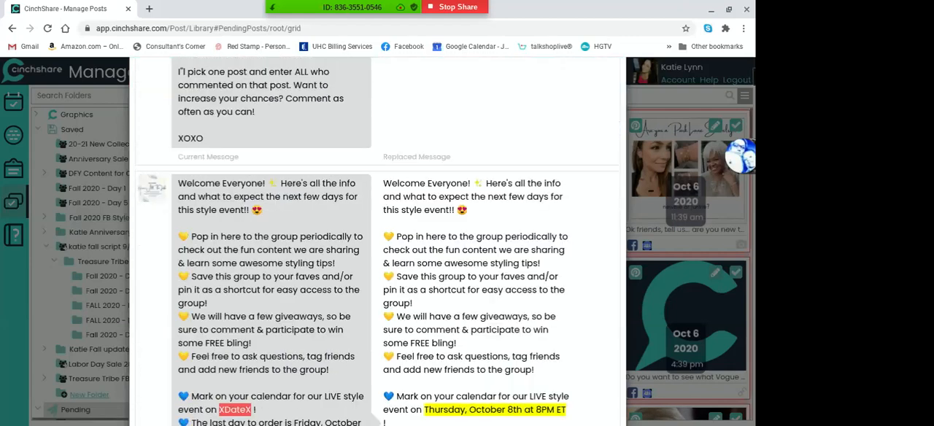
pyautogui.scroll(-3, 375, 240)
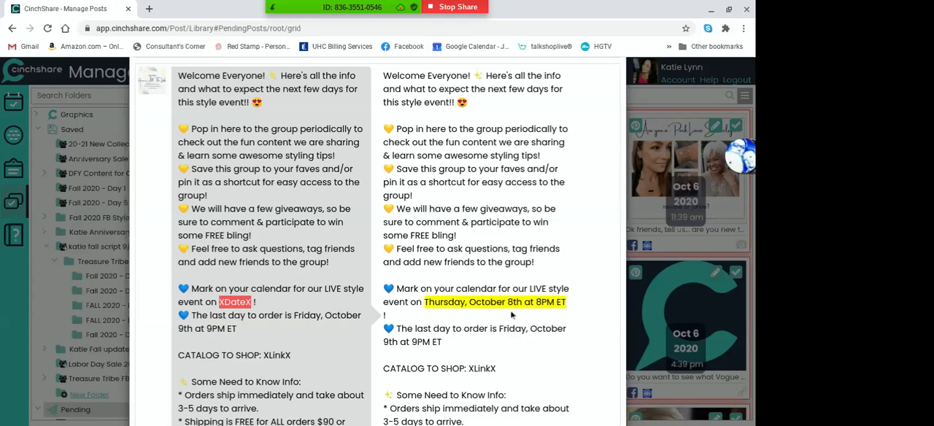
pyautogui.scroll(-3, 474, 312)
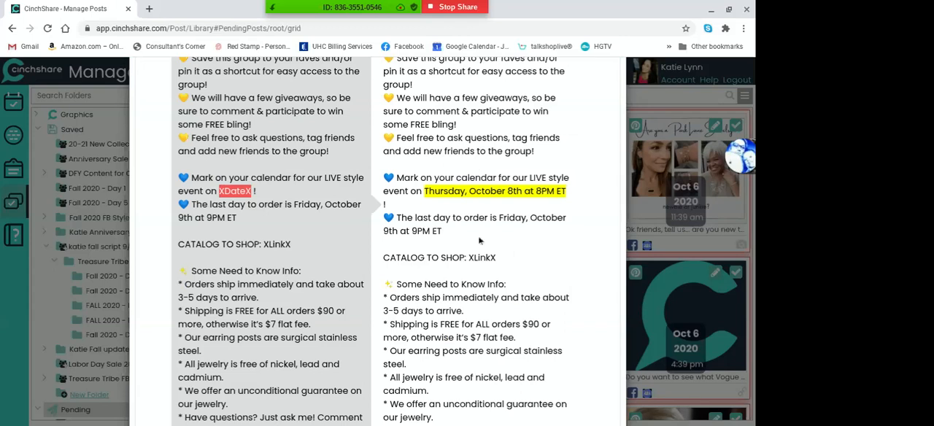
pyautogui.scroll(-15, 530, 242)
pyautogui.moveTo(753, 122); pyautogui.dragTo(754, 416)
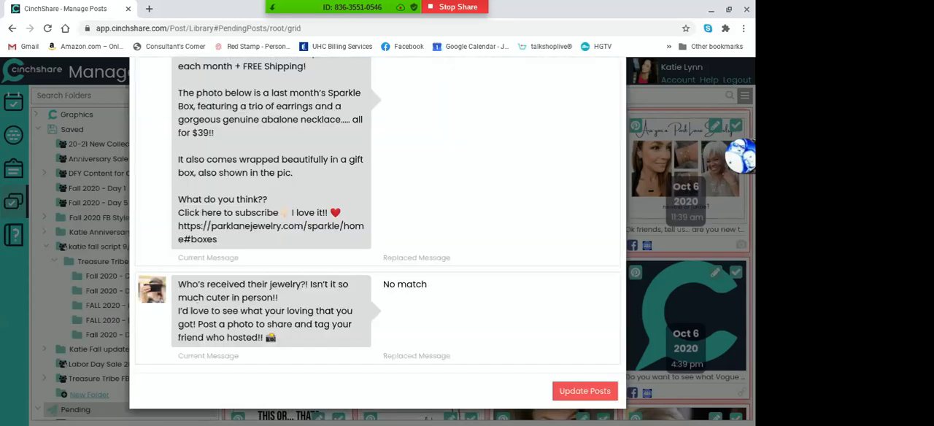
pyautogui.click(574, 391)
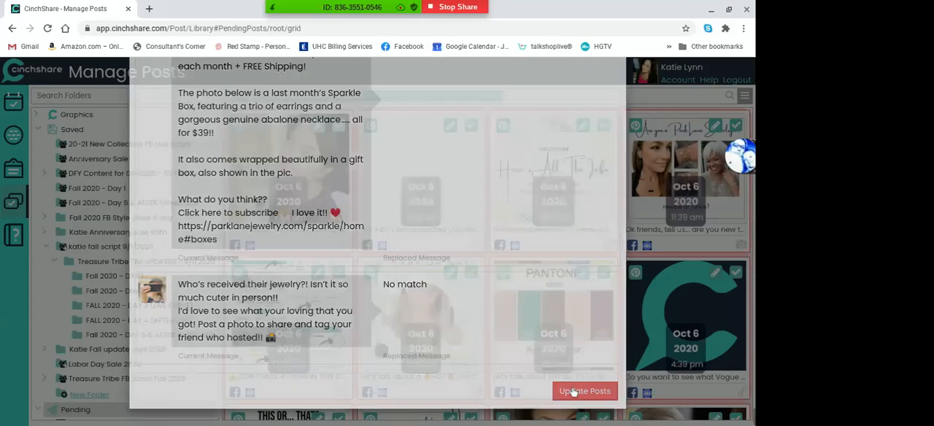
# Search the selected posts with Find and Replace for XTimeX, using "8PM EST" as the replacement text
pyautogui.click(745, 95)
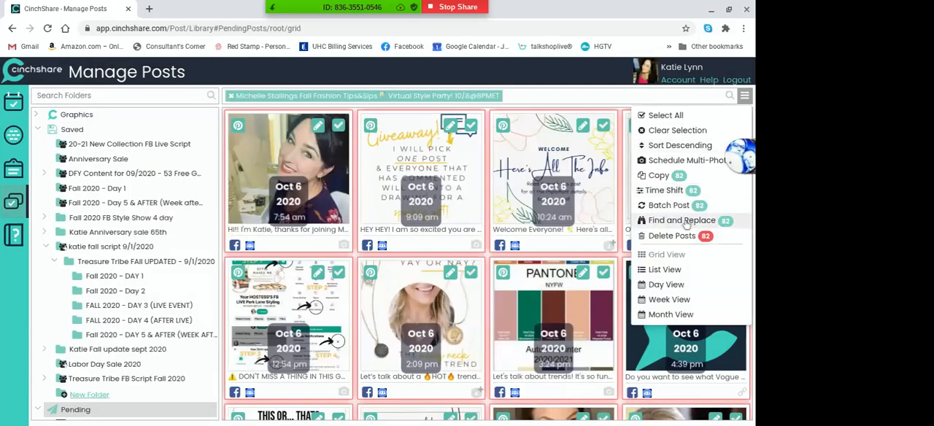
pyautogui.click(682, 221)
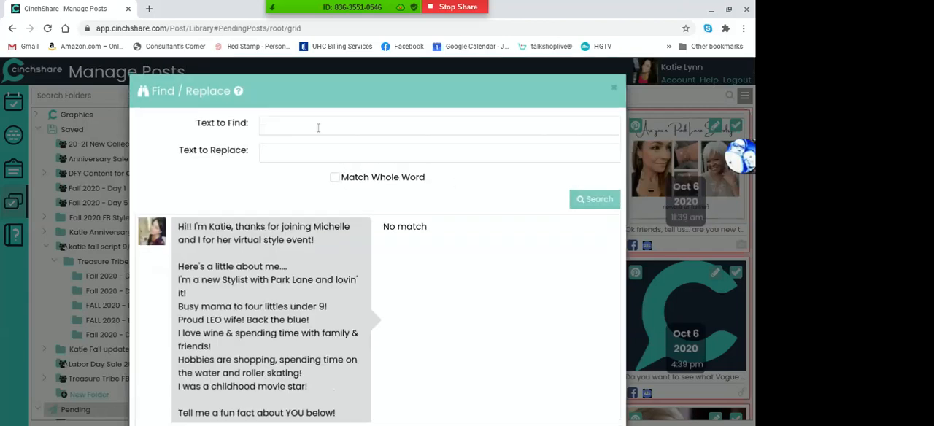
pyautogui.click(318, 127)
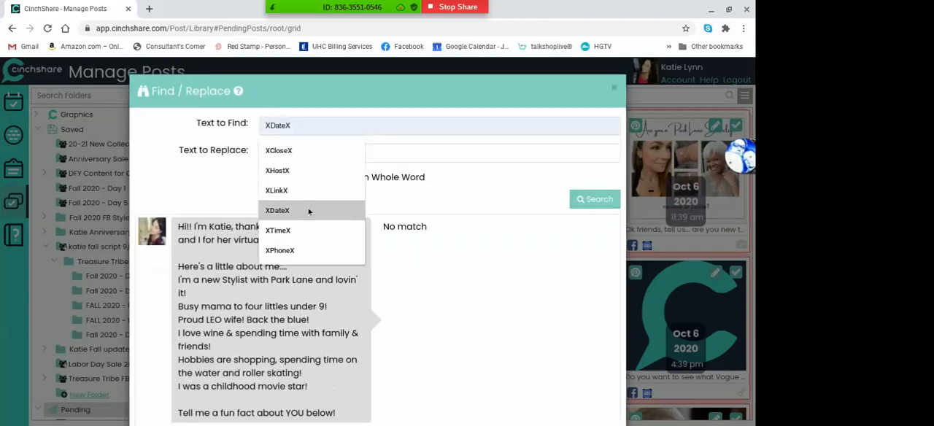
pyautogui.click(305, 231)
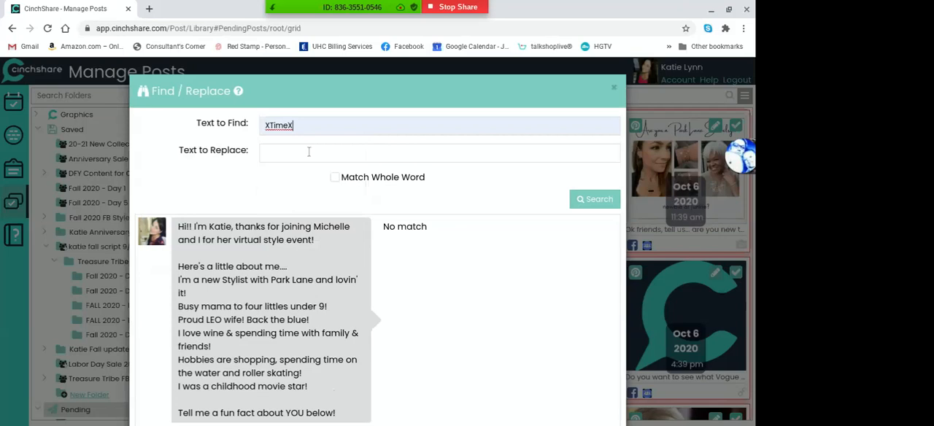
pyautogui.click(308, 151)
pyautogui.click(359, 199)
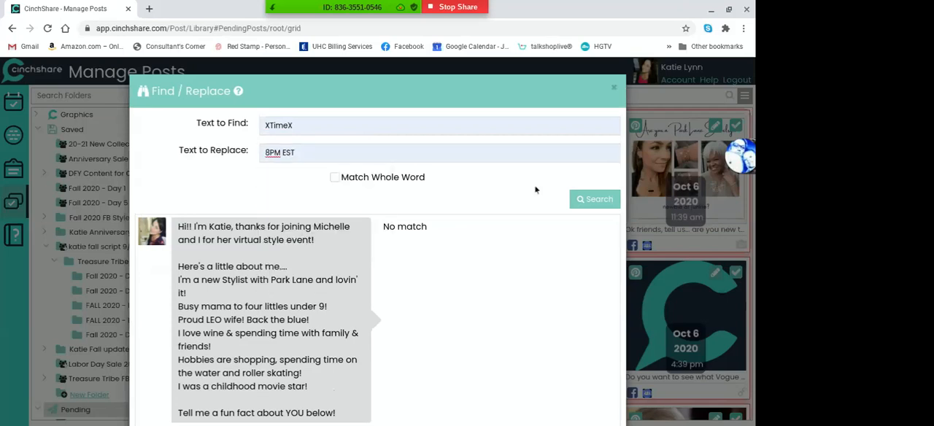
pyautogui.click(582, 199)
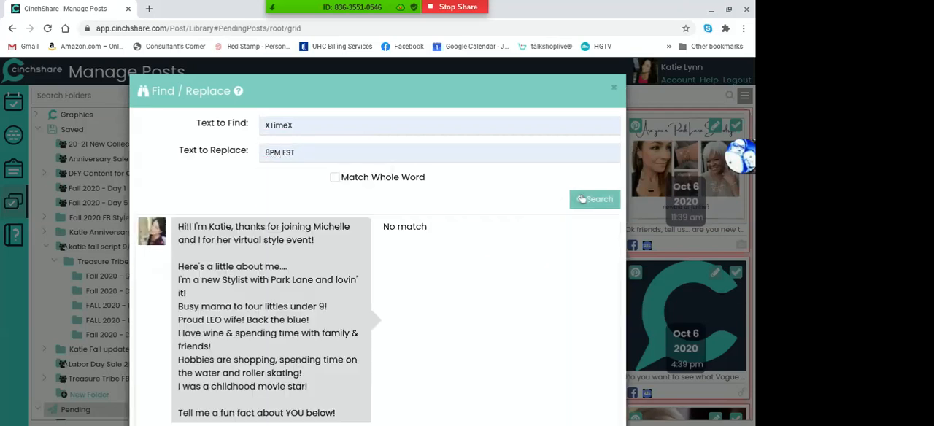
# Review the XTimeX replacement previews through the last post and update the posts with the event time
pyautogui.scroll(-15, 581, 199)
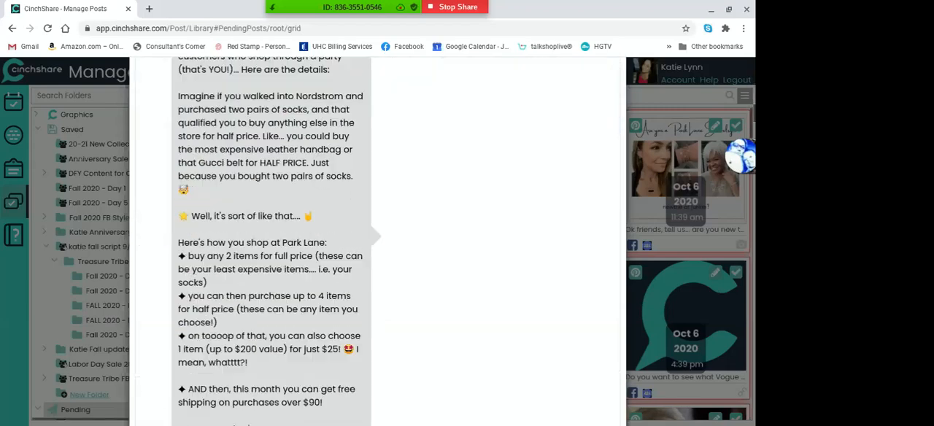
pyautogui.scroll(-20, 377, 218)
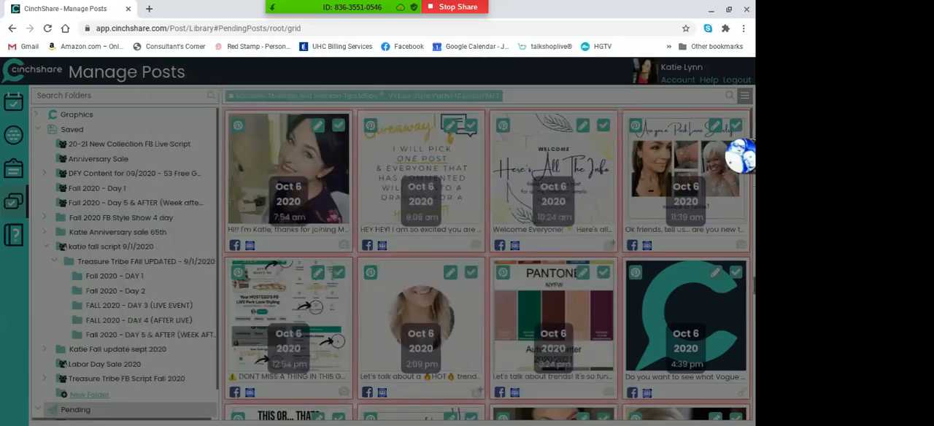
pyautogui.scroll(-10, 377, 240)
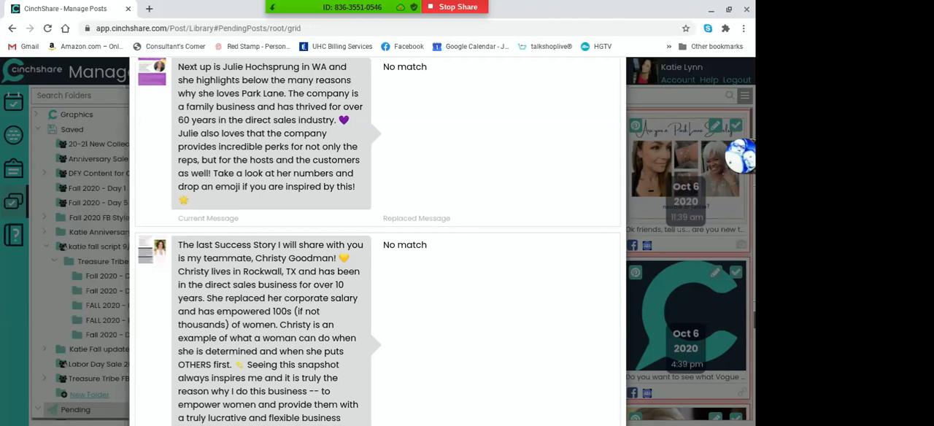
pyautogui.scroll(-20, 377, 240)
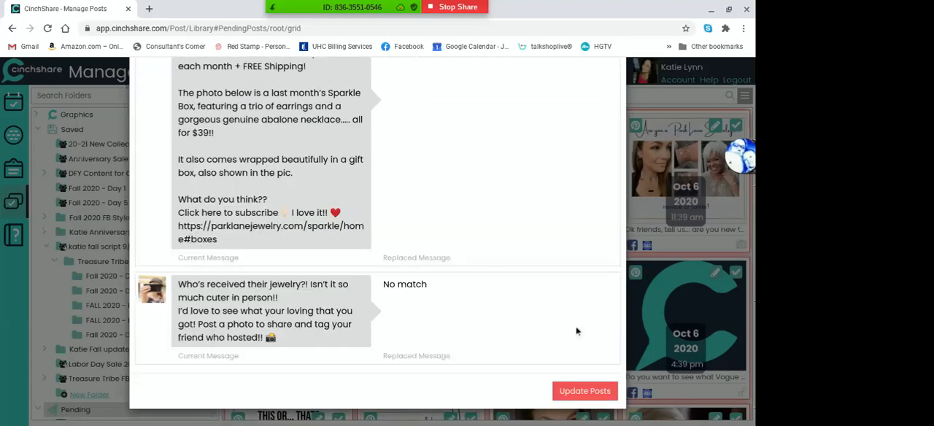
pyautogui.click(585, 390)
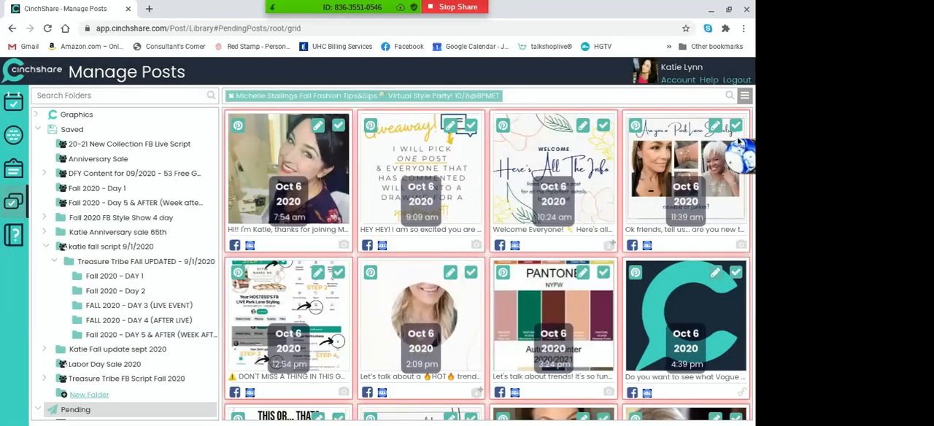
# Find and replace XPhoneX with the stylist's phone number in the selected posts, review the previews through the last post, and update the posts
pyautogui.click(743, 96)
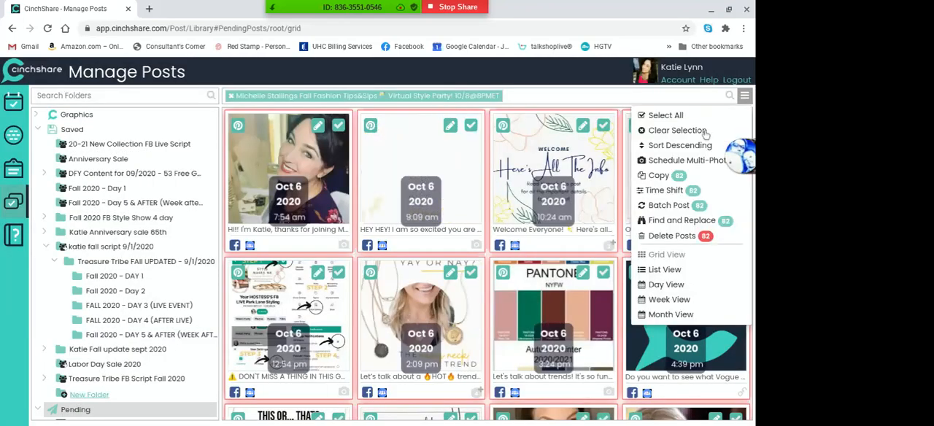
pyautogui.click(658, 220)
pyautogui.click(410, 125)
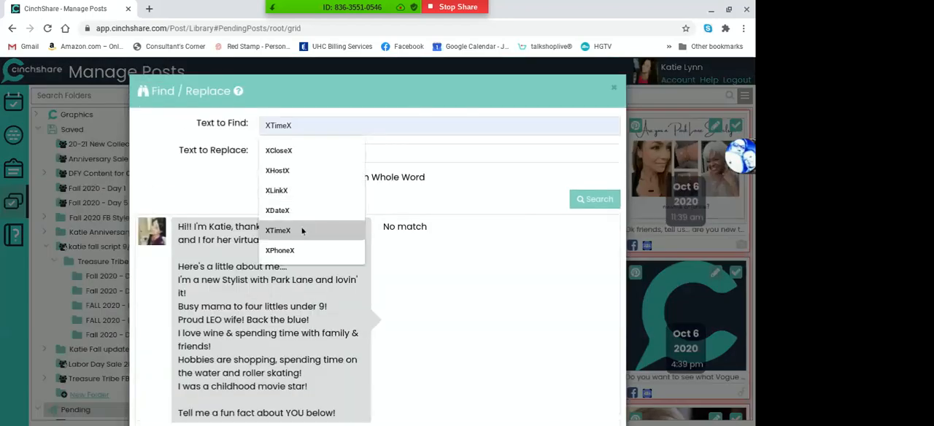
pyautogui.click(296, 250)
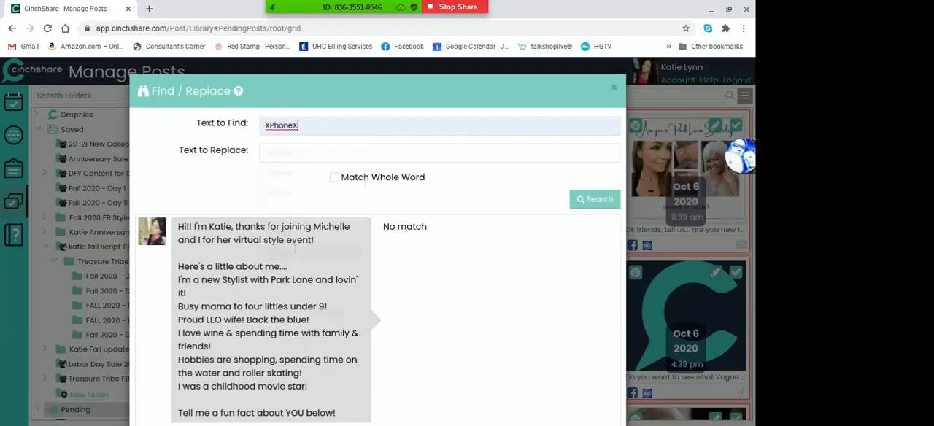
pyautogui.click(297, 154)
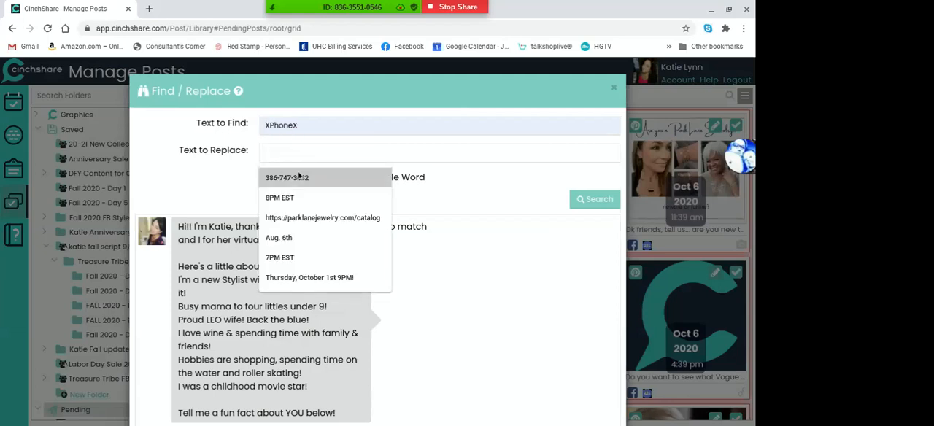
pyautogui.click(296, 177)
pyautogui.click(592, 199)
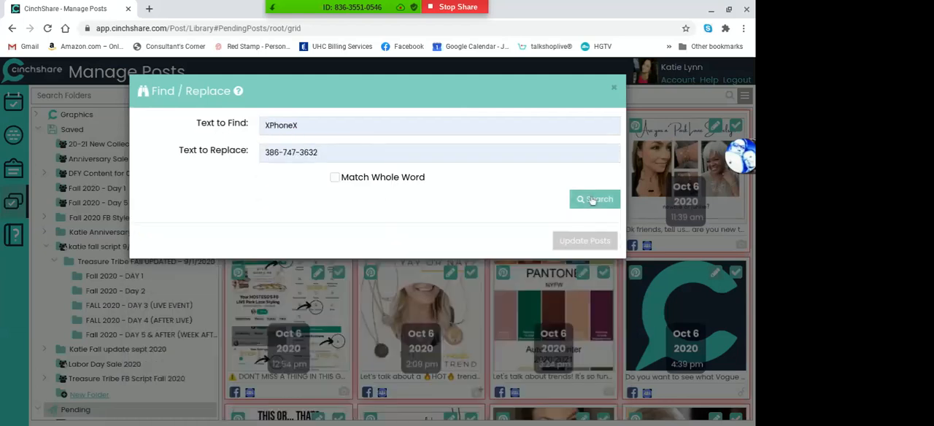
pyautogui.moveTo(753, 71); pyautogui.dragTo(752, 417)
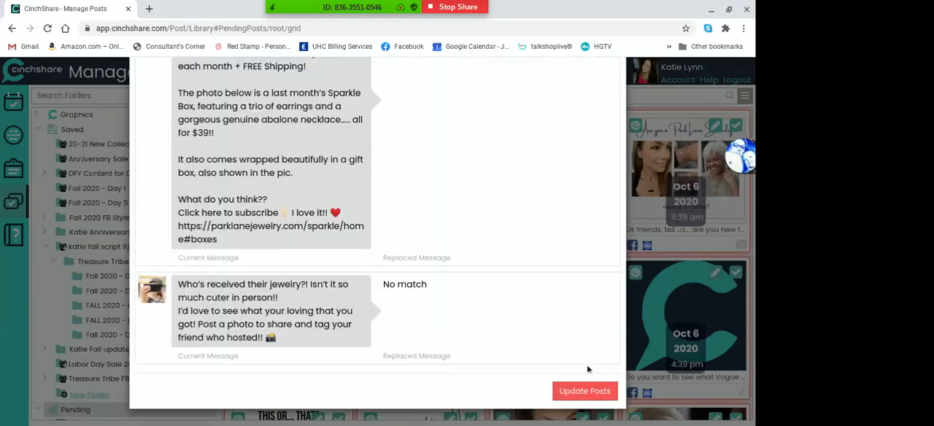
pyautogui.click(585, 390)
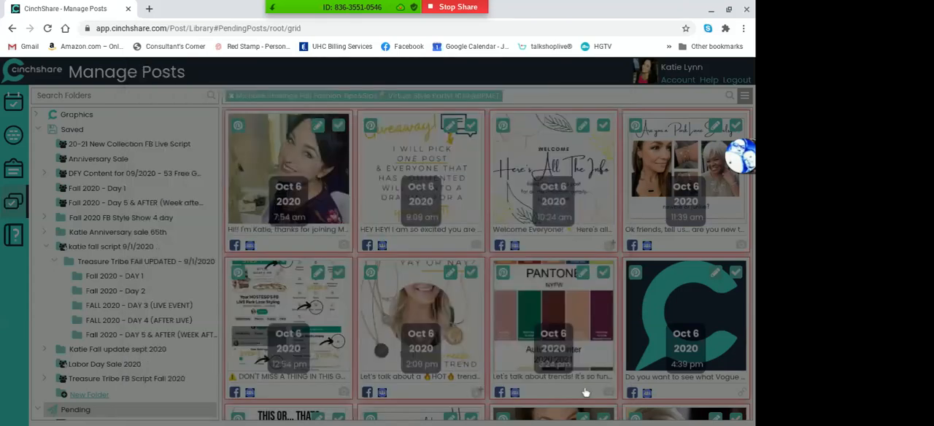